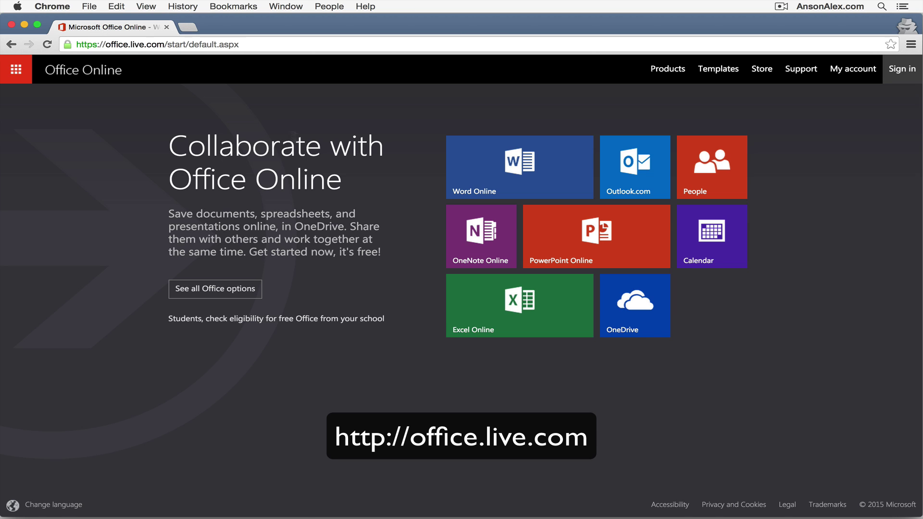
- Open Word Online and close the signed-out window to reach the signed-in template gallery
left_click(500, 179)
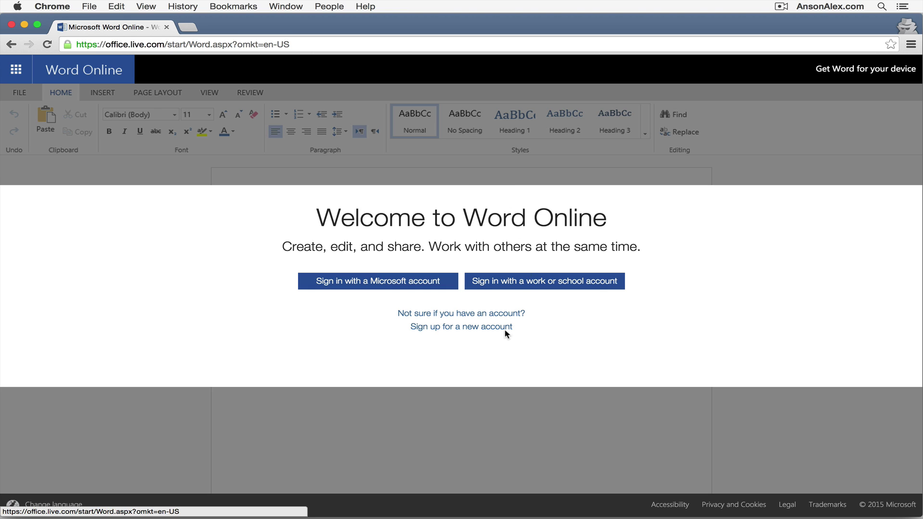
left_click(12, 25)
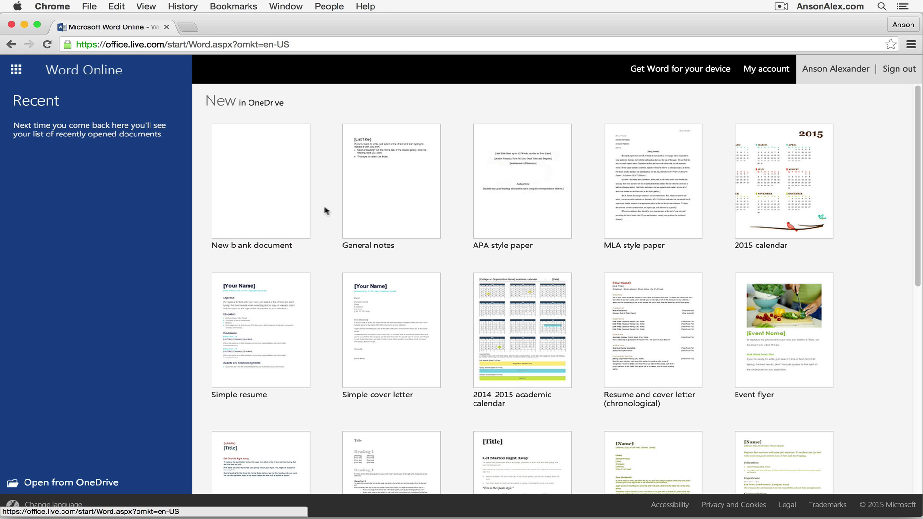
scroll(329, 209, "down", 3)
scroll(331, 213, "up", 3)
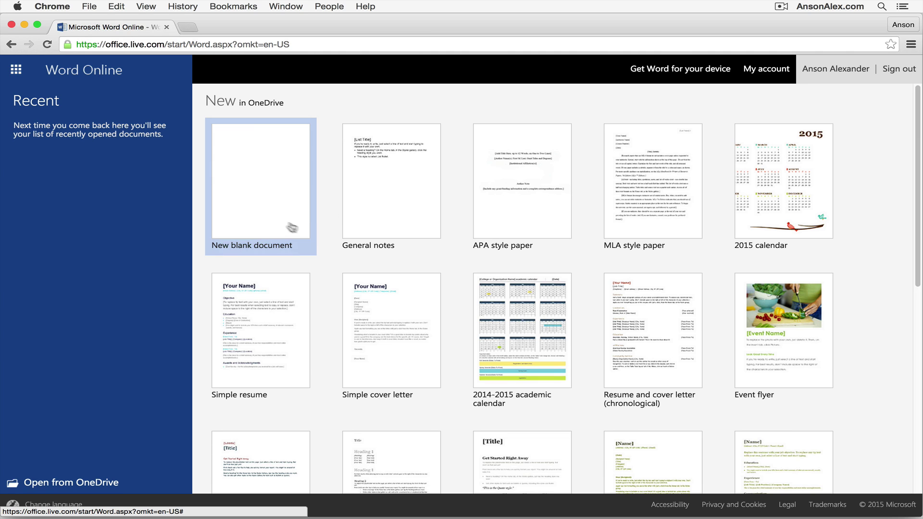
- Create a new blank document and type 'Here is my document.'
left_click(265, 210)
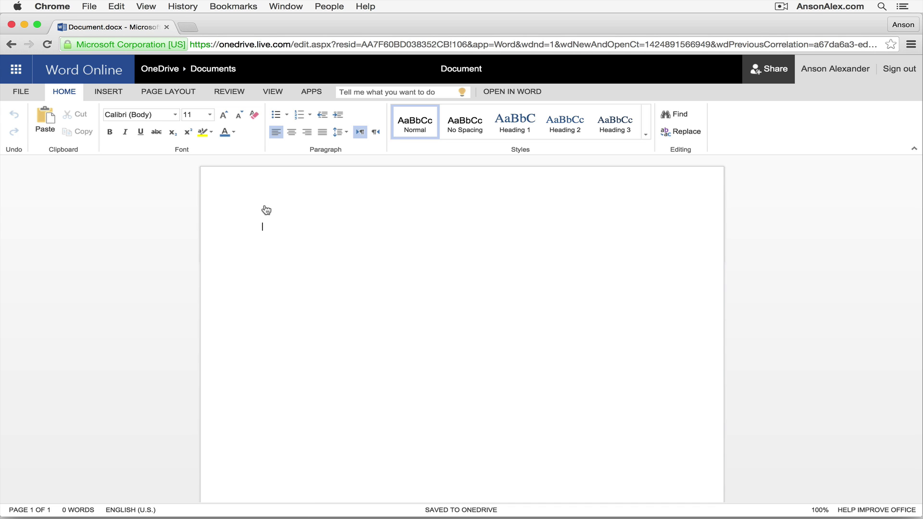
type("Here is my do")
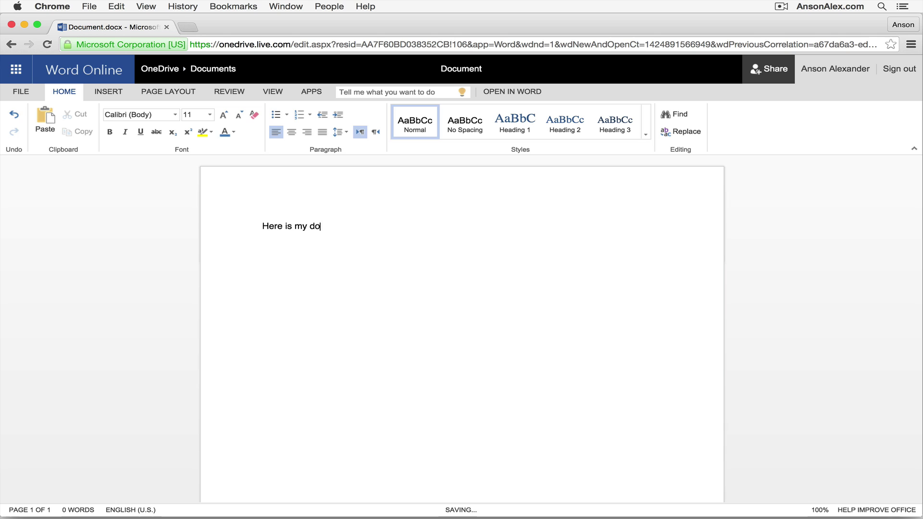
type("cument.")
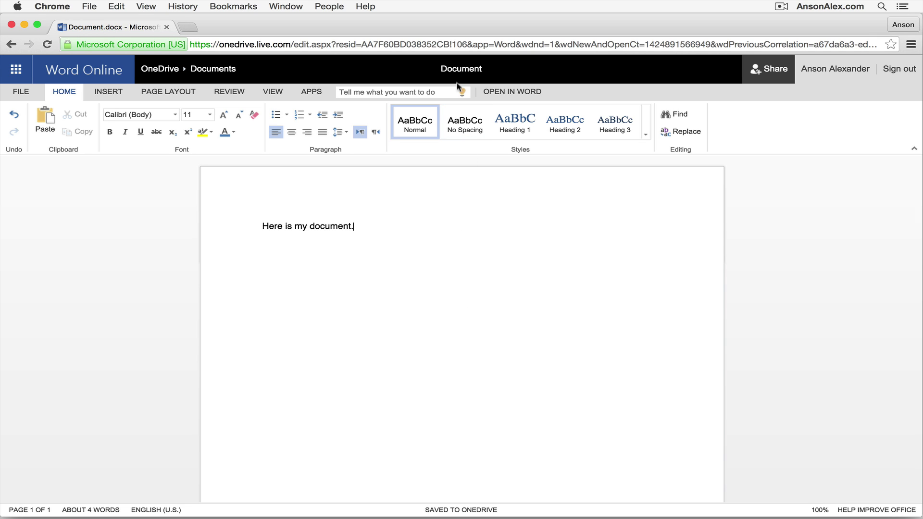
- Change the document title from Document to 'Test Document'
left_click(480, 69)
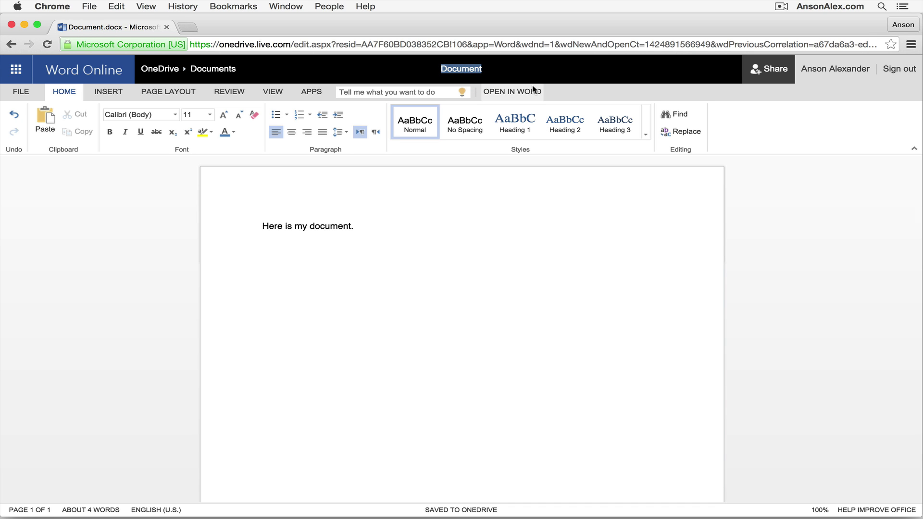
type("Test Document")
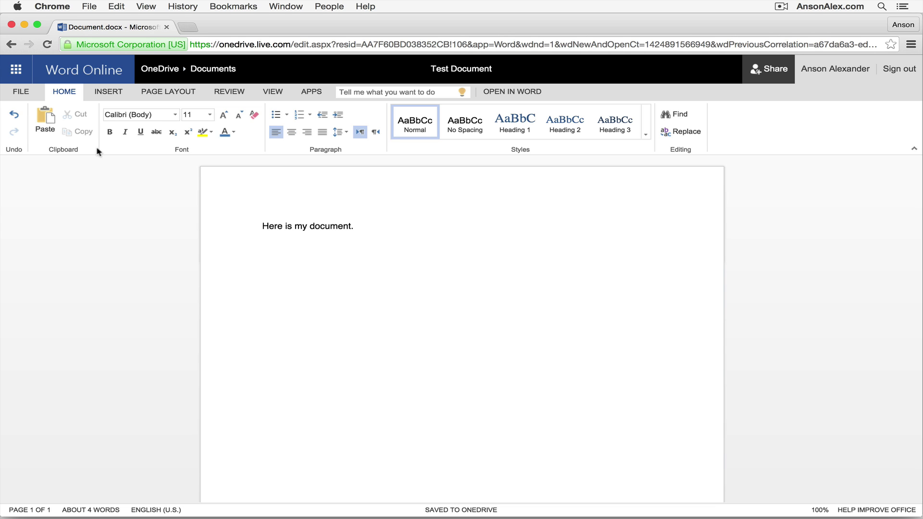
- Select the sentence and set it to Arial, 16 pt
left_click(357, 226)
left_click_drag(355, 226, 243, 226)
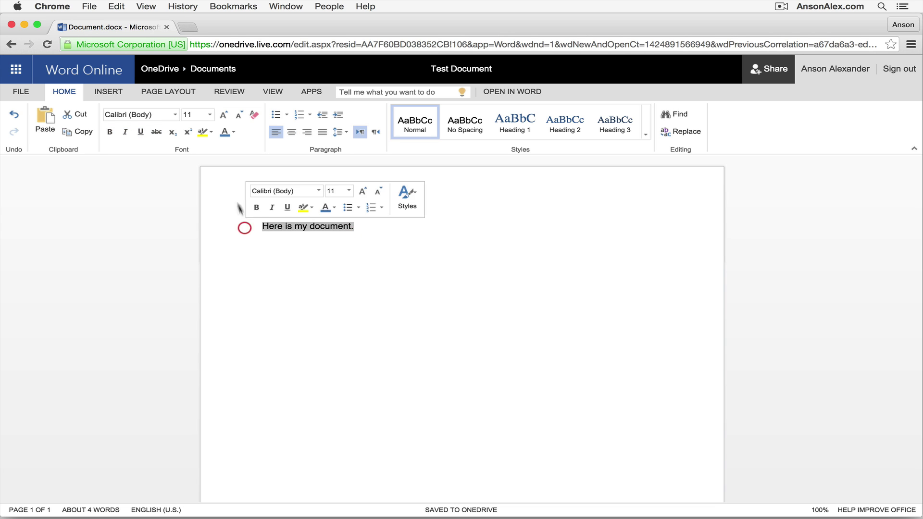
left_click(175, 114)
left_click(142, 290)
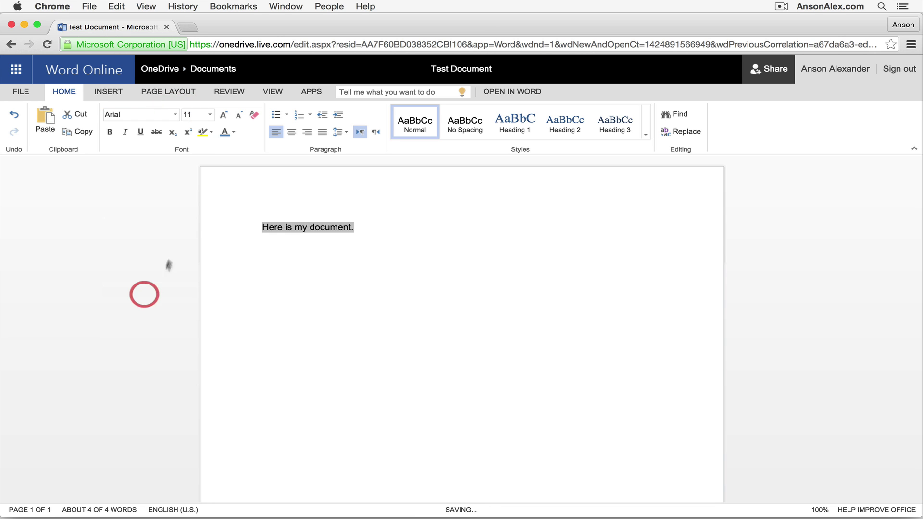
left_click(210, 114)
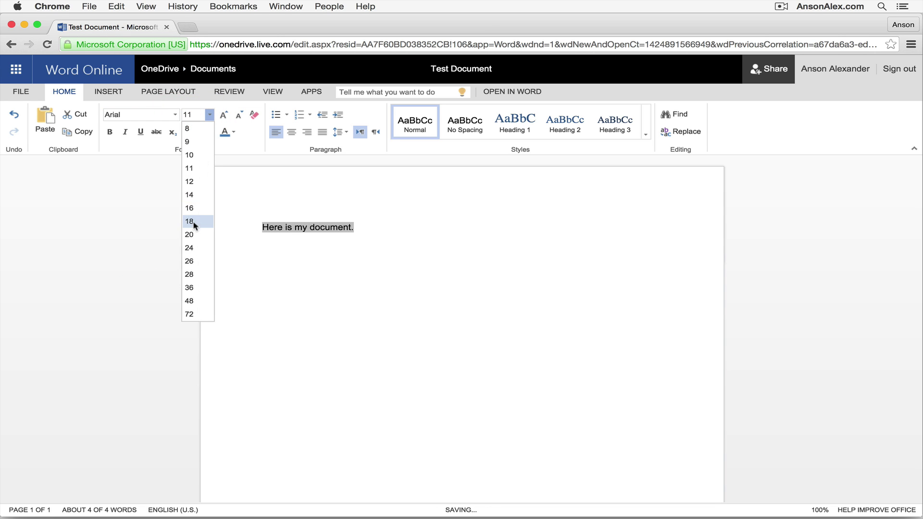
left_click(186, 205)
- Make the sentence bold, blue and centered with a solid bullet
left_click(109, 132)
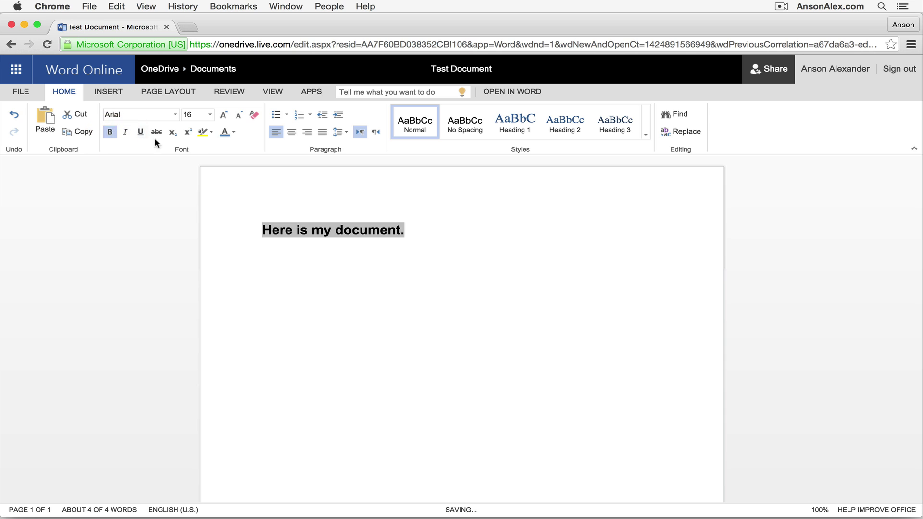
left_click(234, 132)
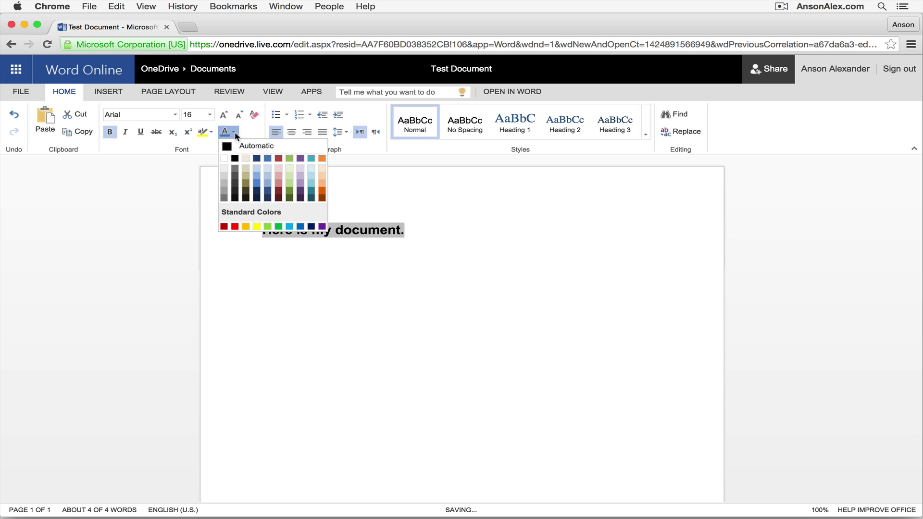
left_click(268, 159)
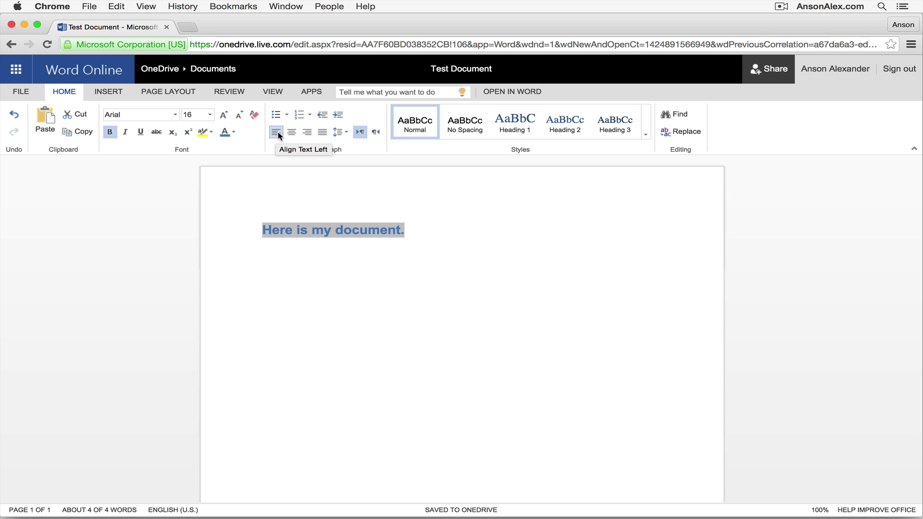
left_click(291, 133)
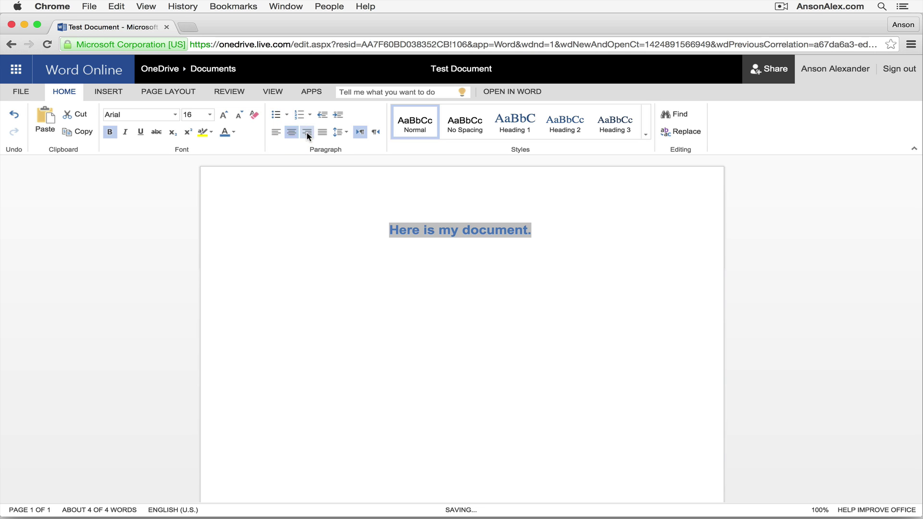
left_click(305, 134)
left_click(293, 133)
left_click(286, 115)
left_click(292, 127)
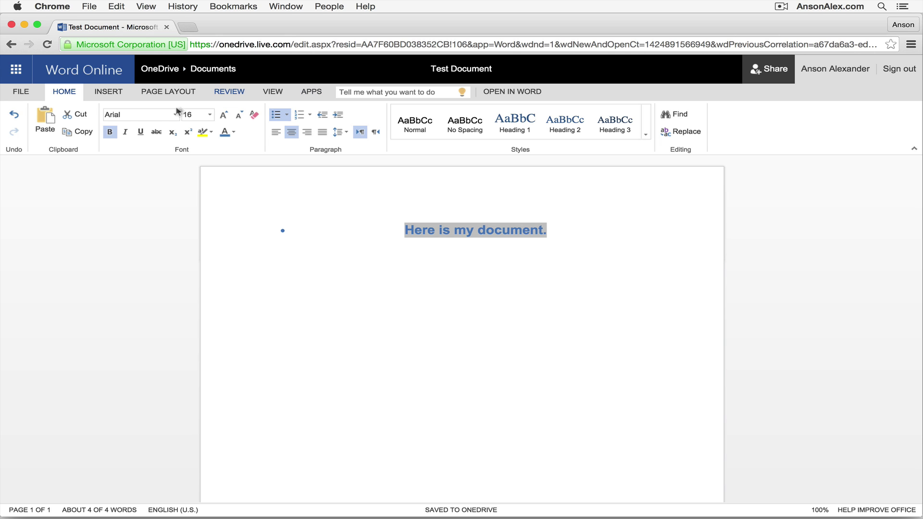
- Check page numbers, orientation and page size, keeping portrait Letter with no page numbers
left_click(114, 92)
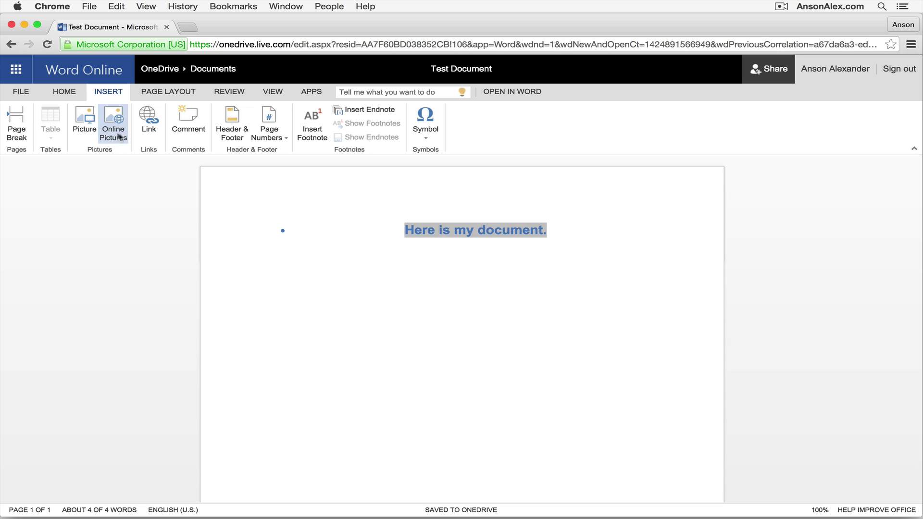
left_click(270, 129)
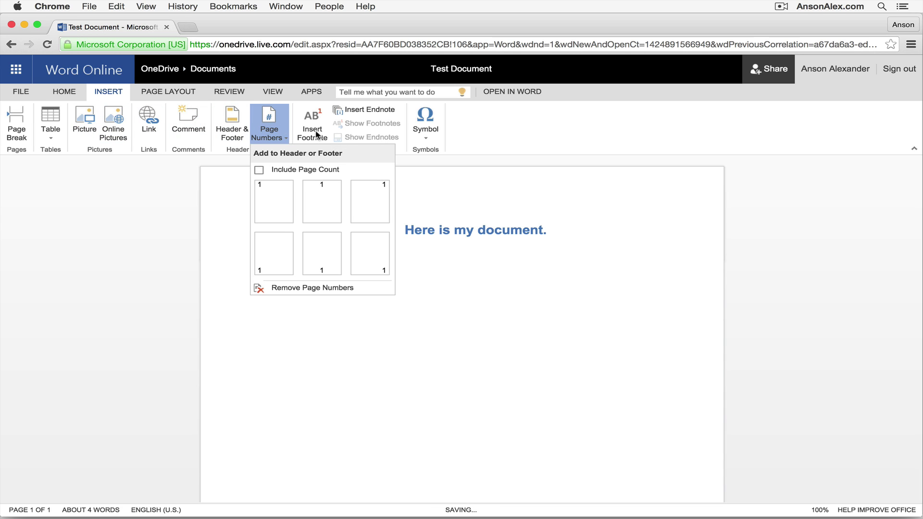
left_click(460, 181)
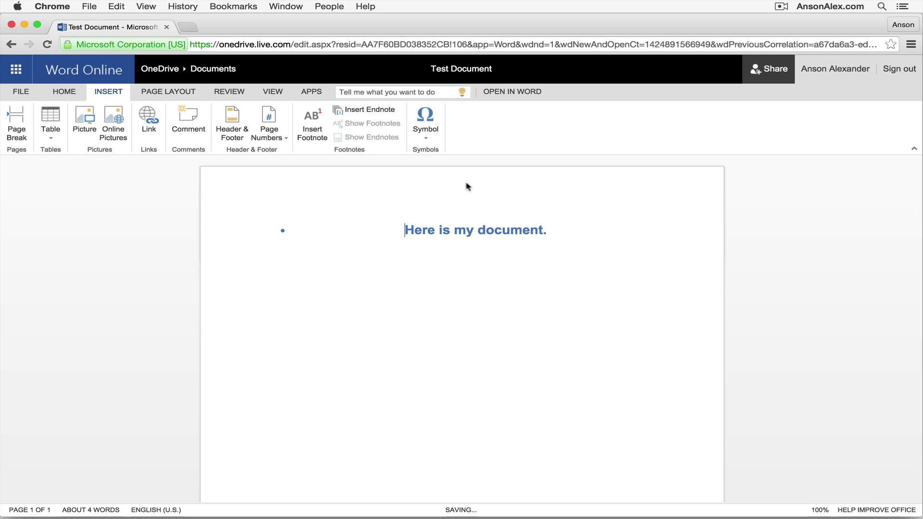
left_click(165, 93)
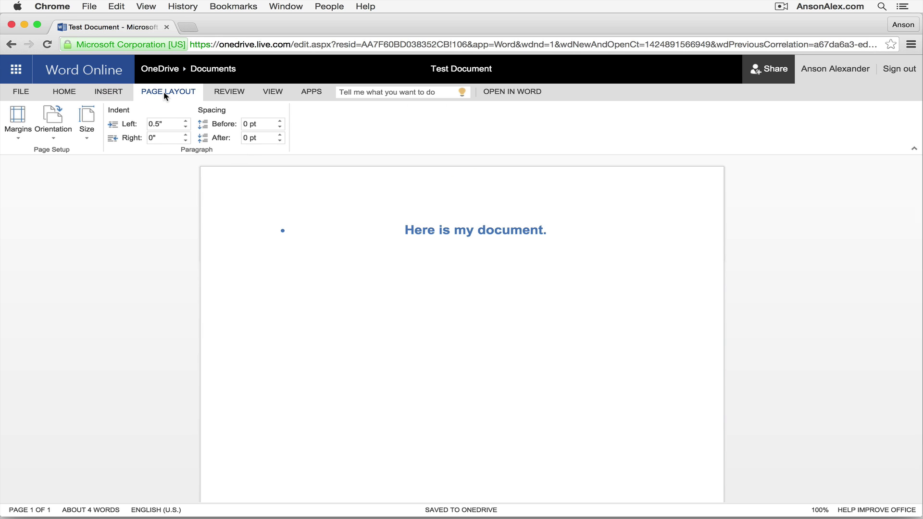
left_click(53, 128)
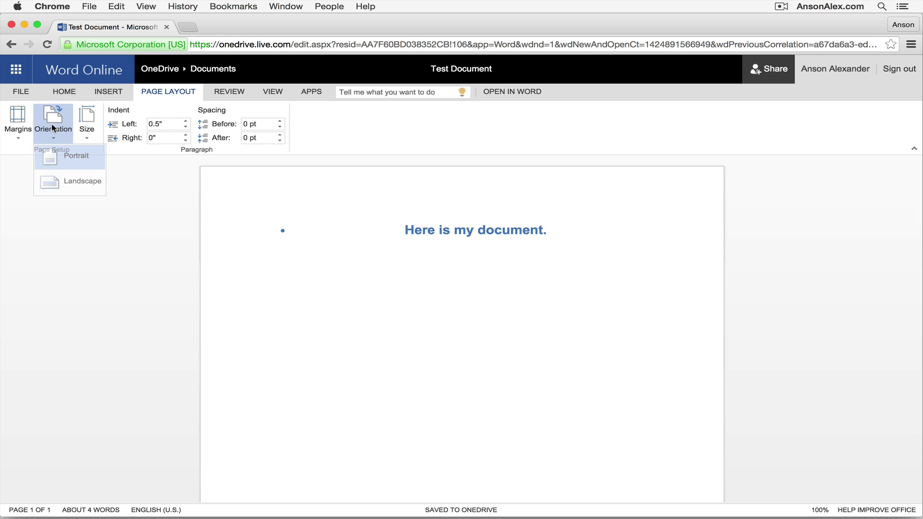
left_click(131, 188)
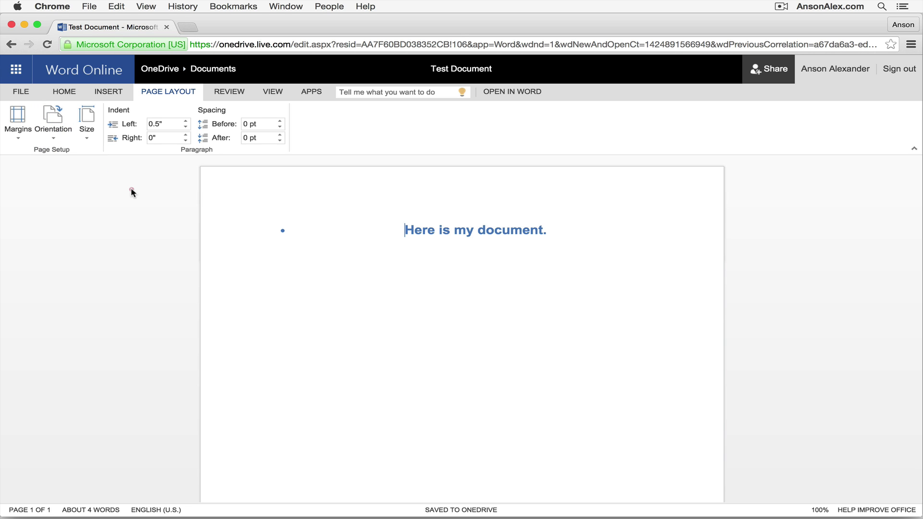
left_click(89, 134)
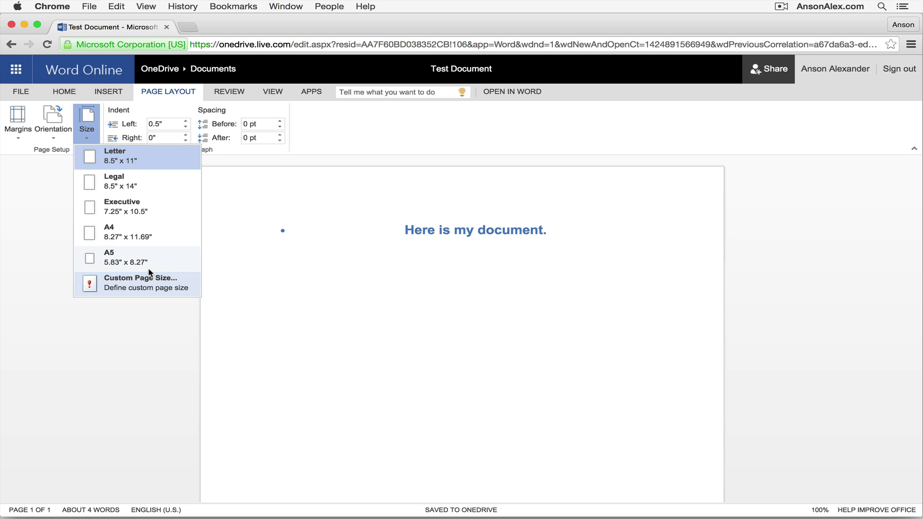
left_click(46, 206)
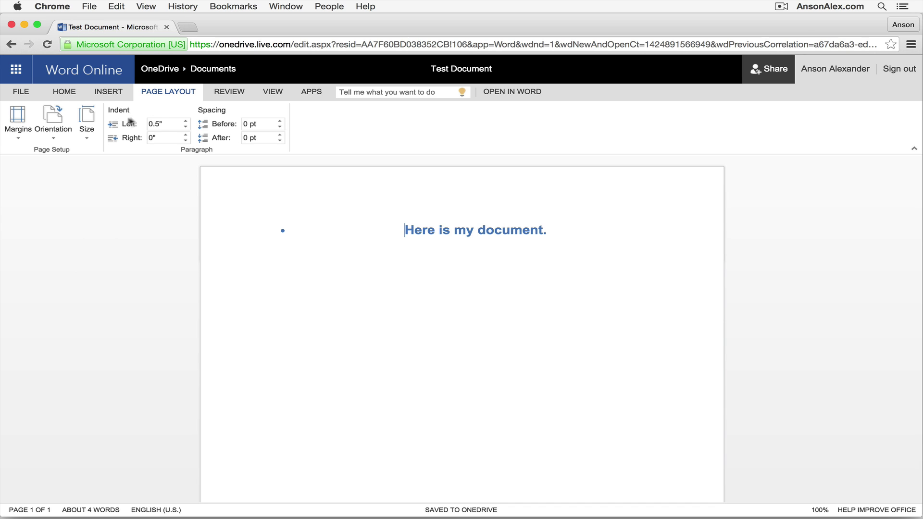
- Post the comment 'Are you sure this is correct?' on the sentence, fixing the typo first
left_click(234, 95)
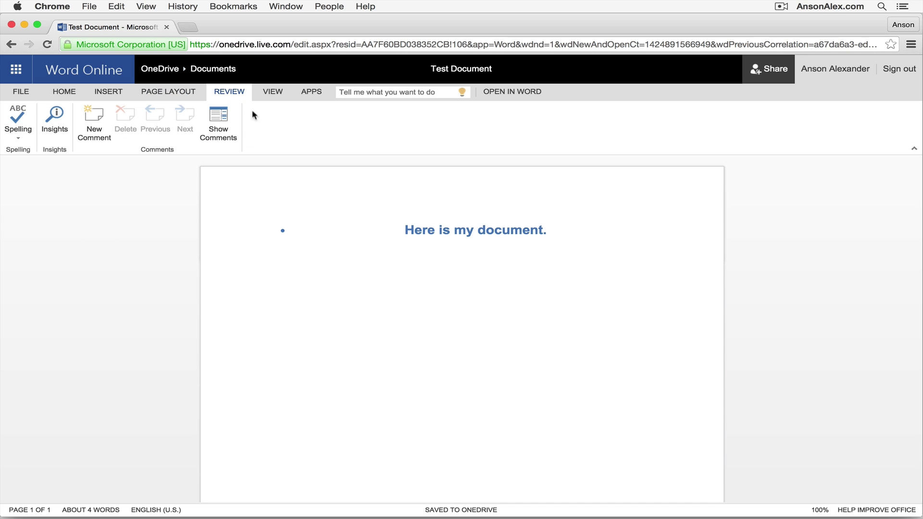
left_click_drag(543, 229, 403, 229)
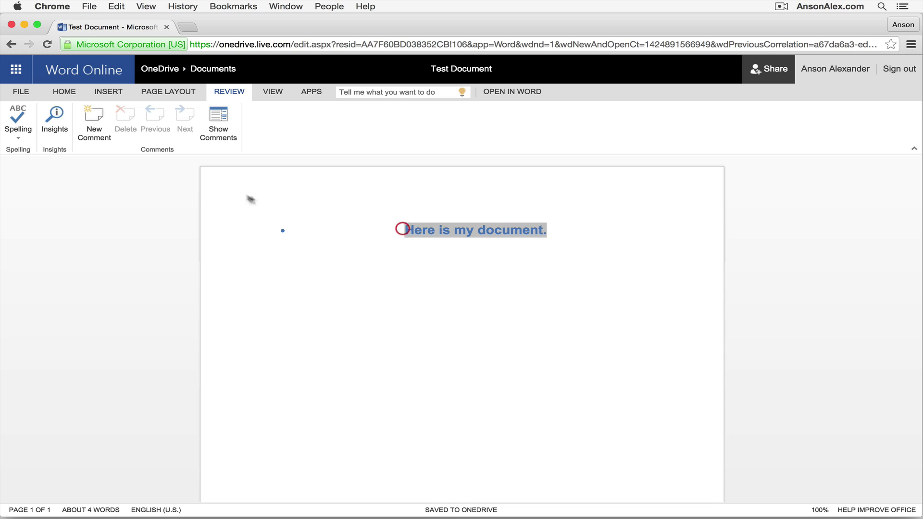
left_click(94, 122)
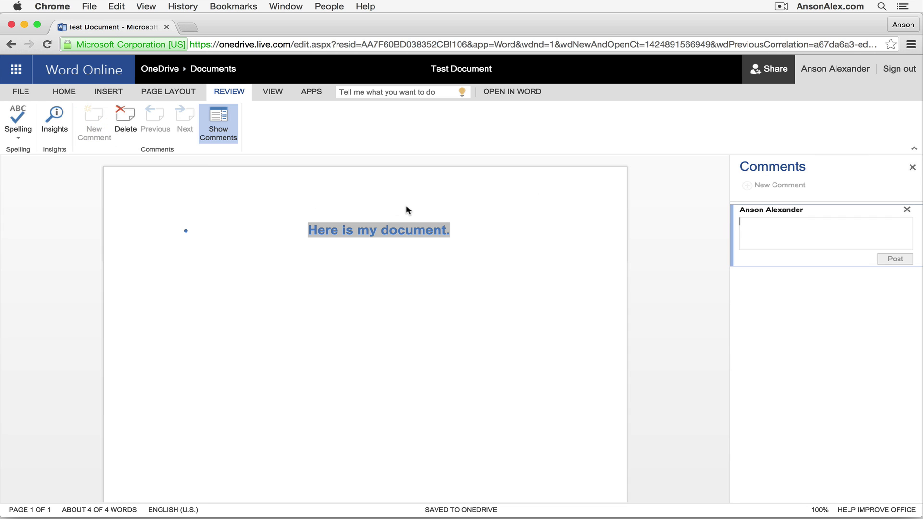
type("Are you sure this is corrent?")
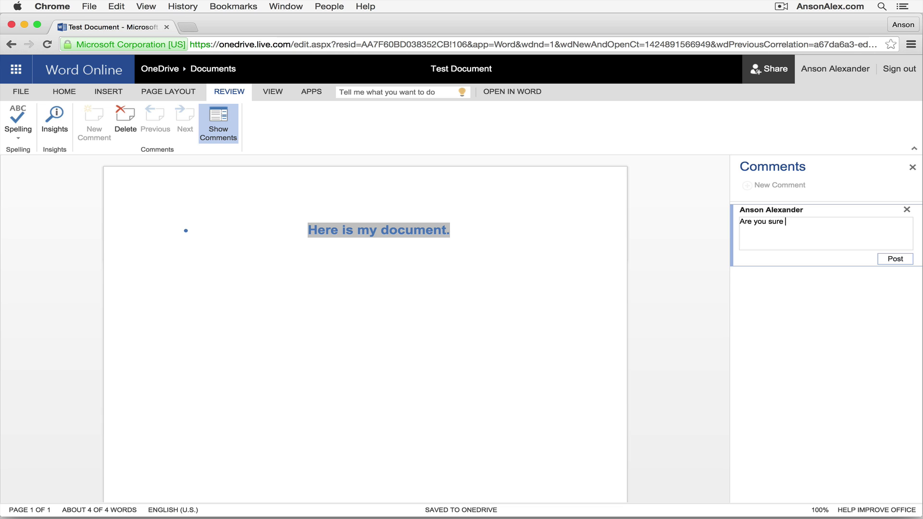
key("BackSpace")
key("BackSpace")
key("BackSpace")
type("ct?")
left_click(892, 262)
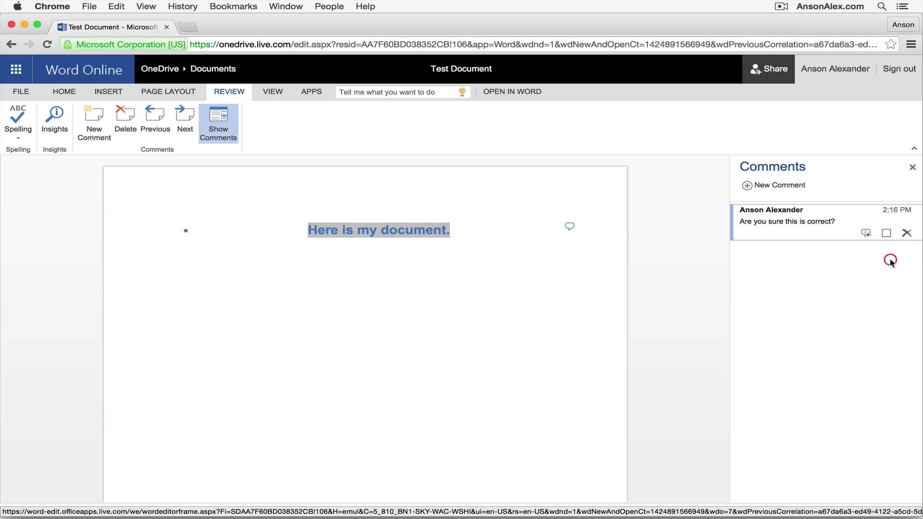
left_click(555, 245)
left_click(569, 226)
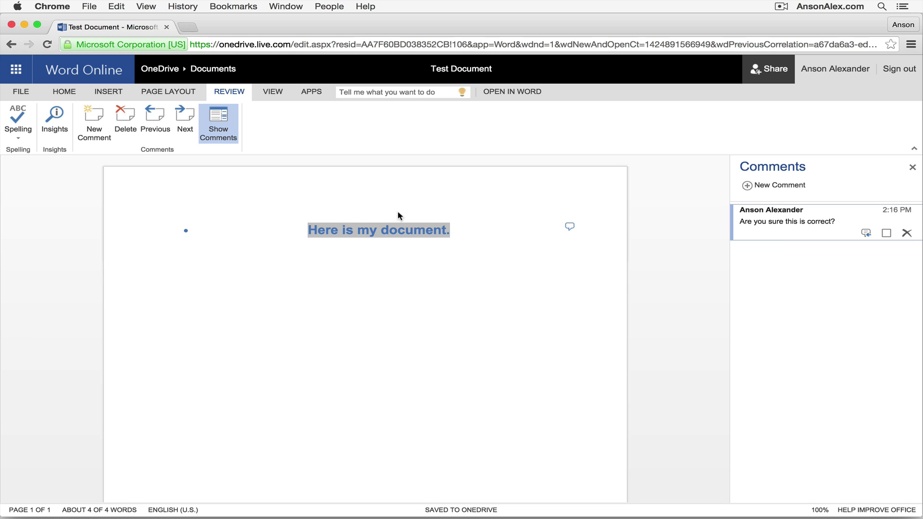
- Look over the View and Apps ribbon options, then return to Home
left_click(269, 93)
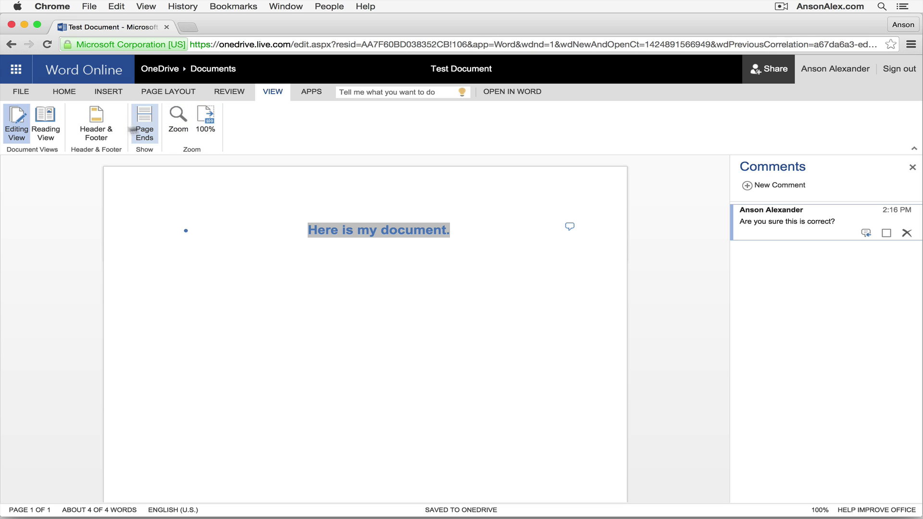
left_click(306, 92)
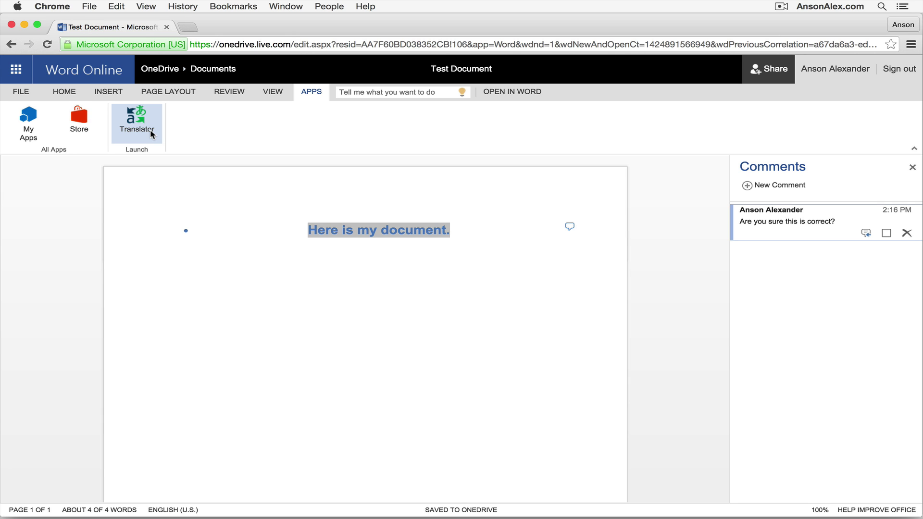
left_click(70, 92)
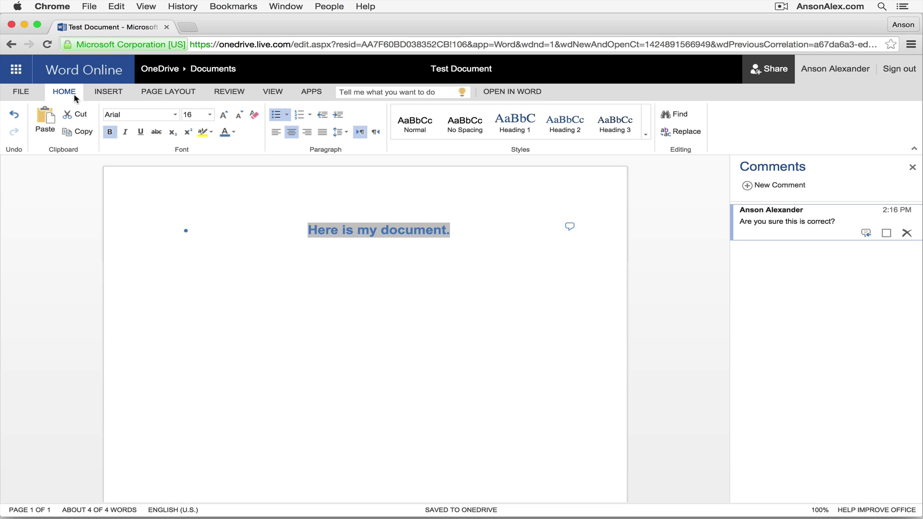
- Download a copy of the document as Test Document.docx
left_click(29, 92)
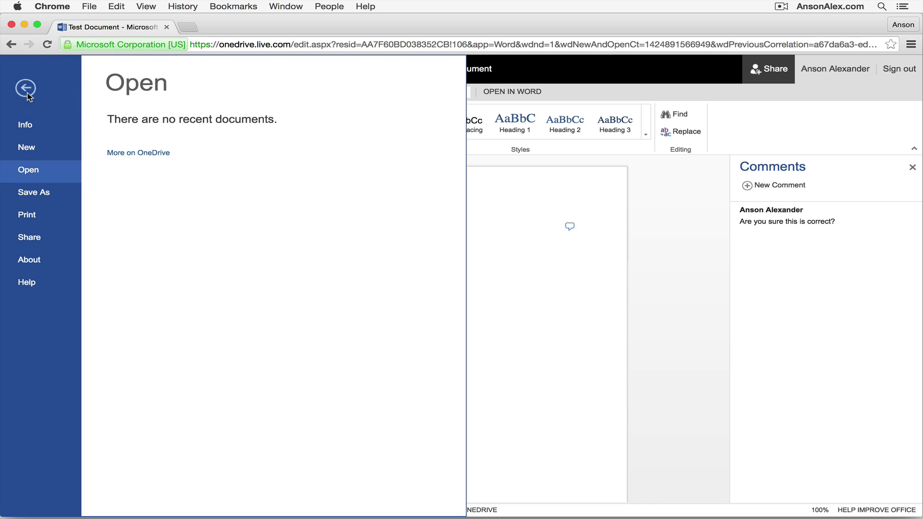
left_click(47, 194)
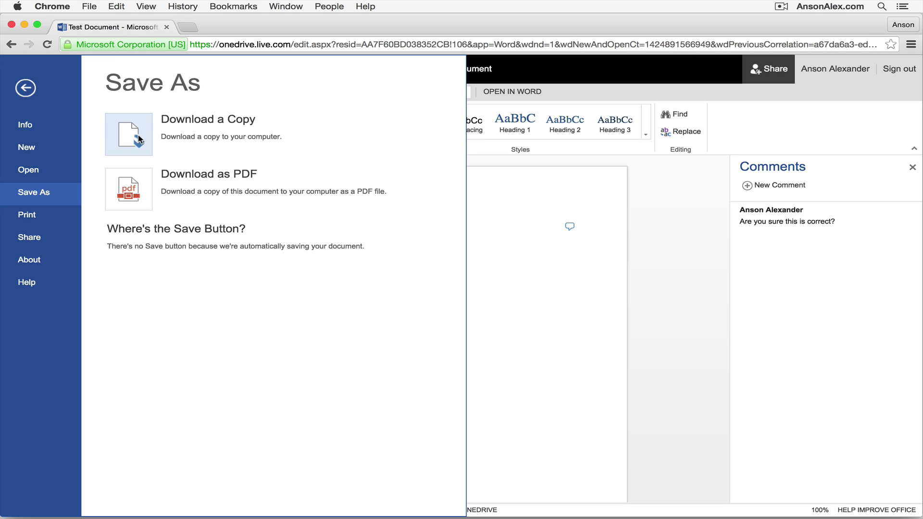
left_click(129, 135)
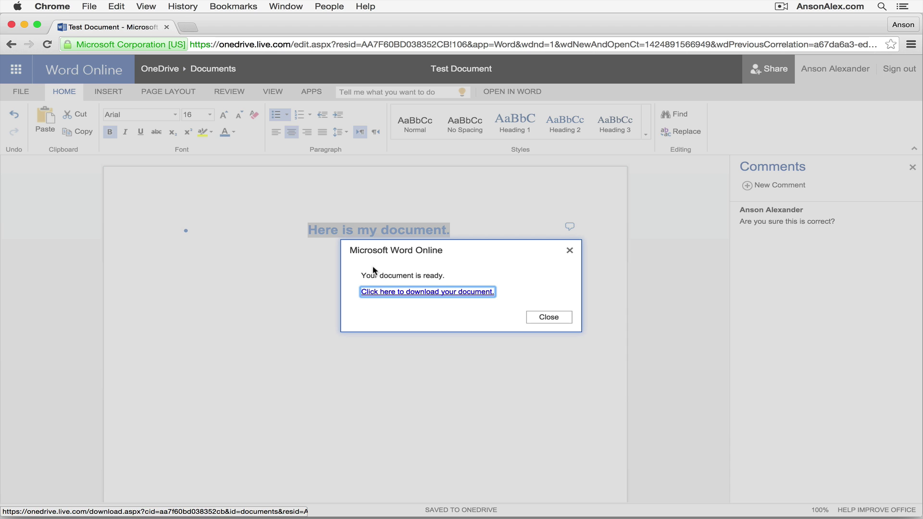
left_click(394, 293)
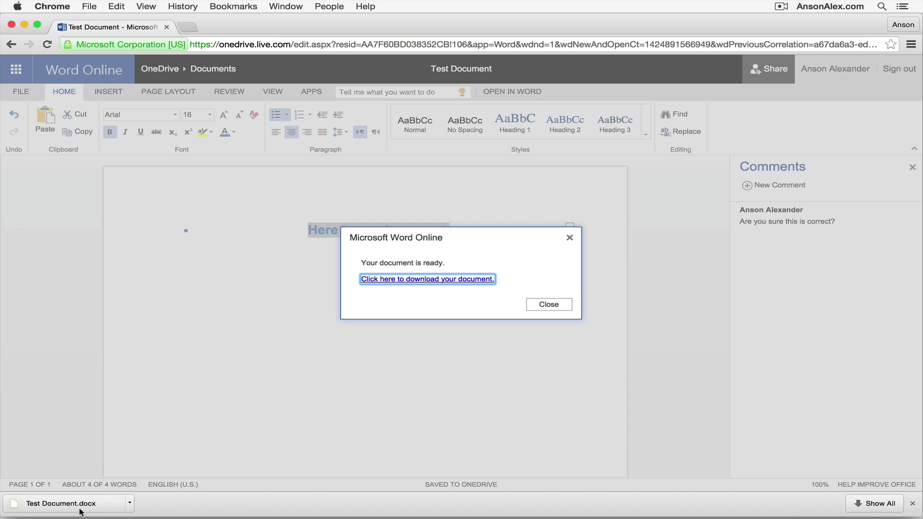
left_click(551, 305)
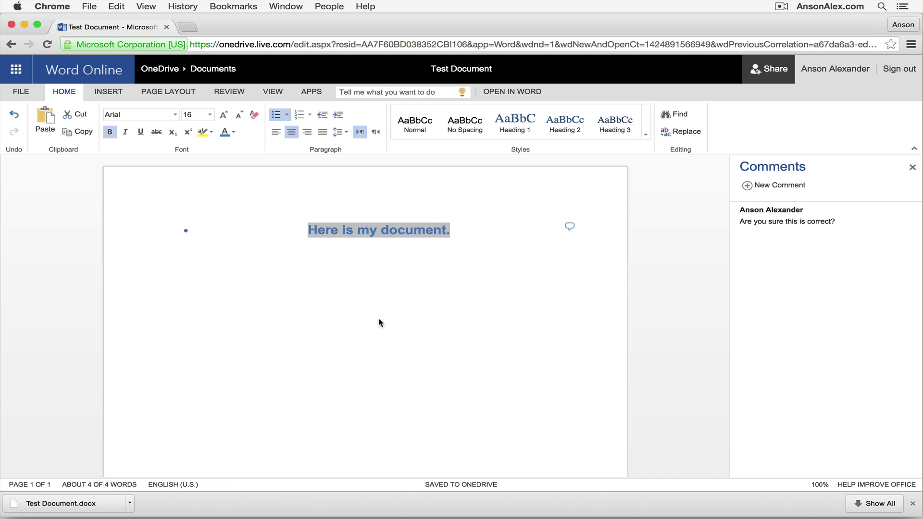
- Invite a contact by e-mail with the note 'Here is the document I said I would share.'
left_click(22, 92)
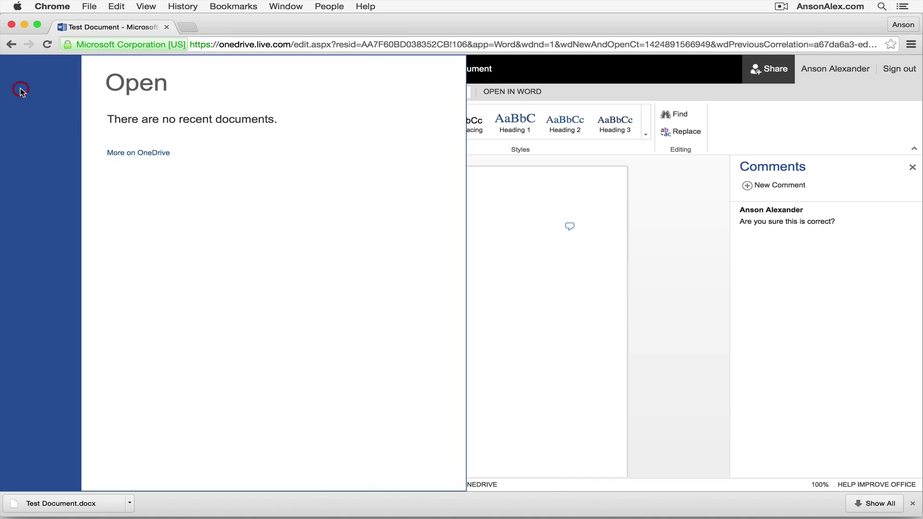
left_click(45, 237)
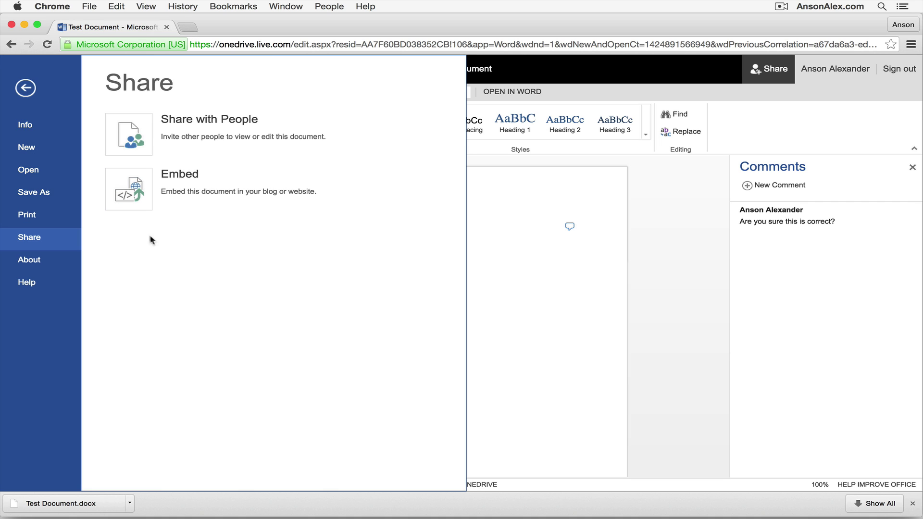
left_click(137, 140)
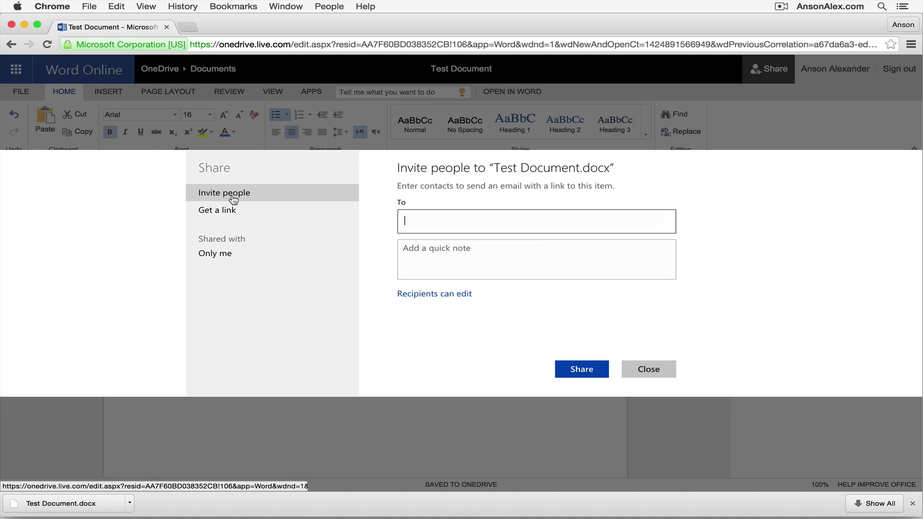
left_click(440, 224)
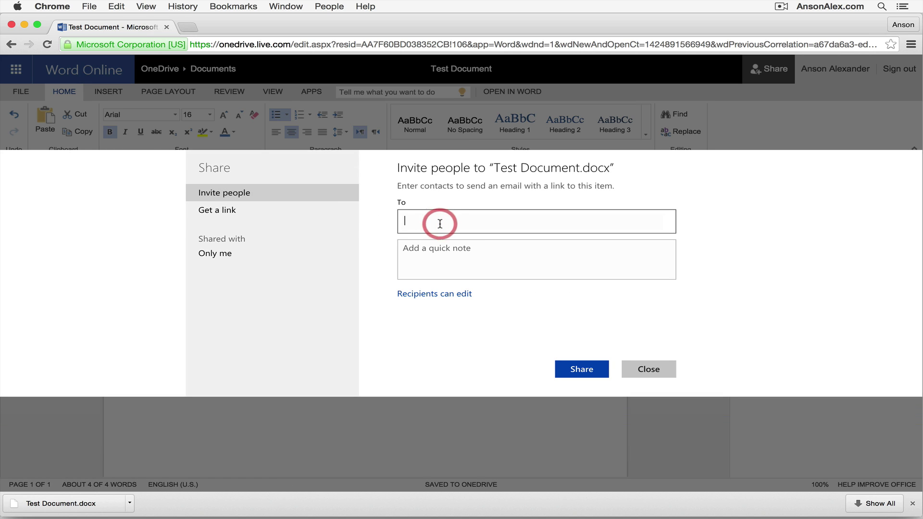
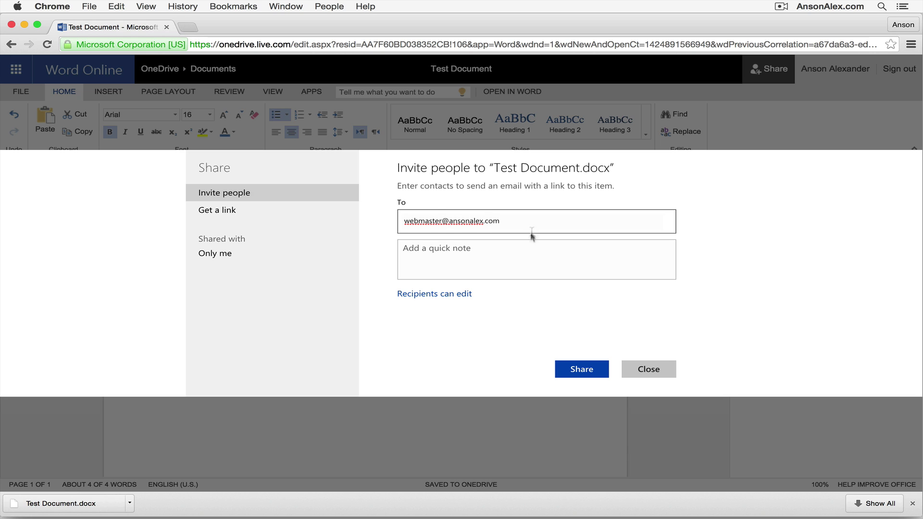
left_click(529, 259)
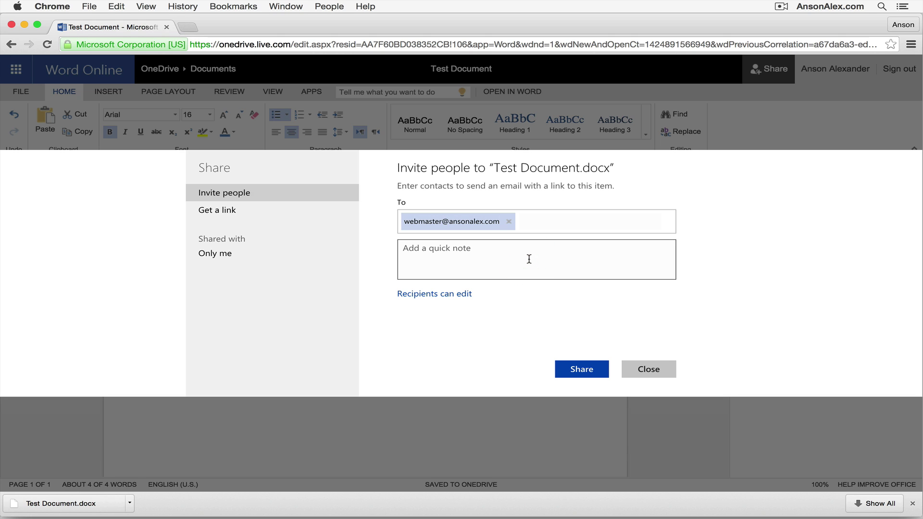
type("Here is the document I said I would share.")
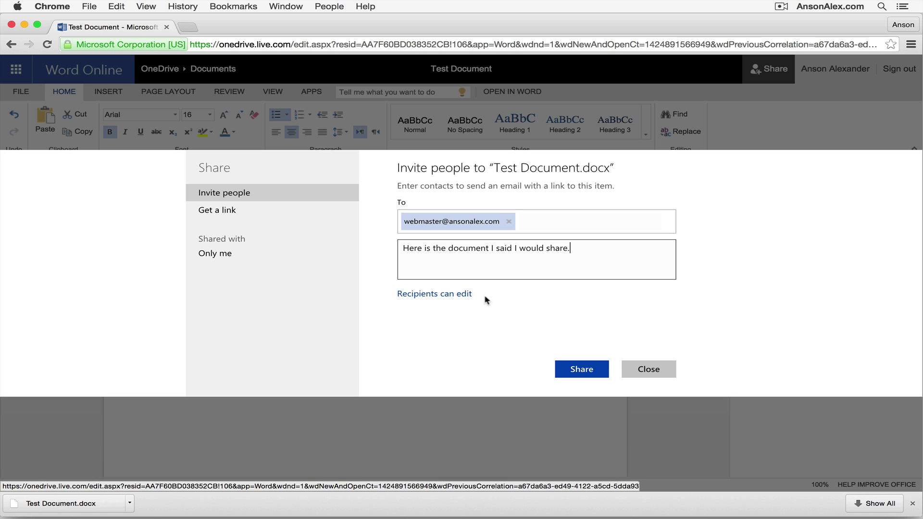
- Limit the invitation to view-only access and require Microsoft account sign-in
left_click(457, 295)
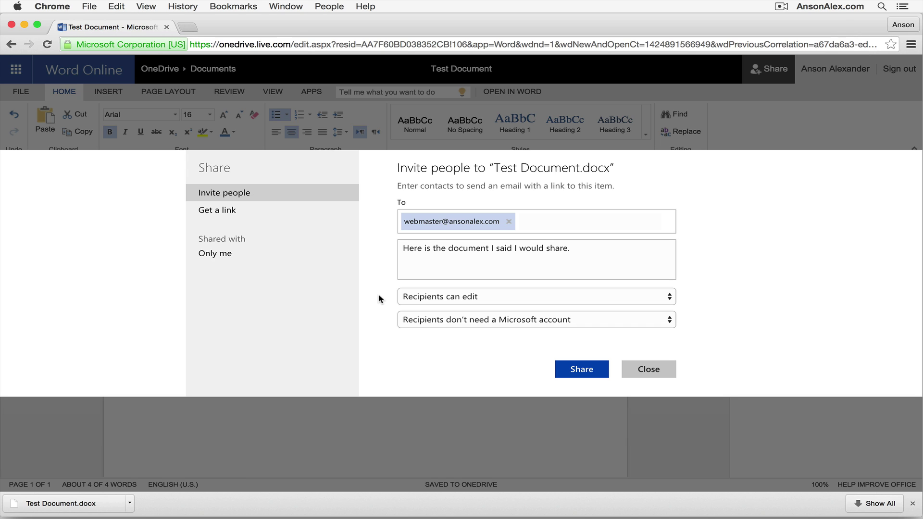
left_click(667, 297)
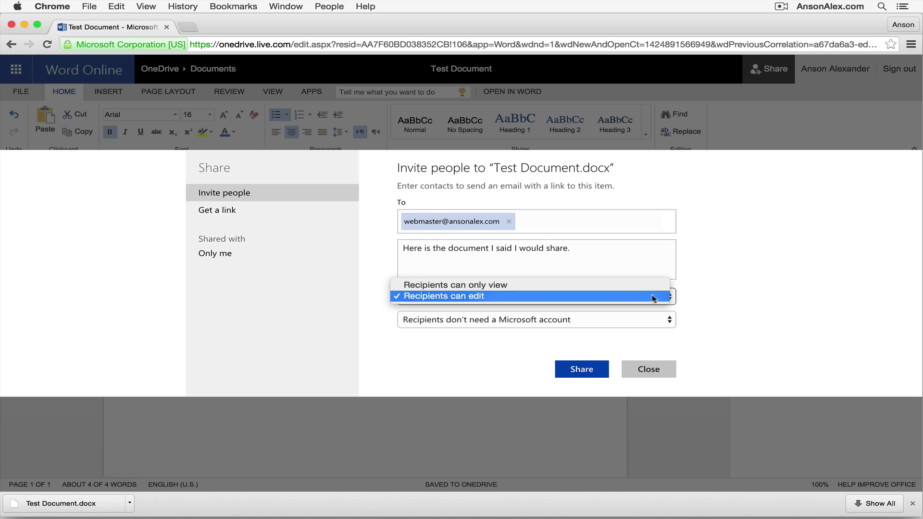
left_click(540, 286)
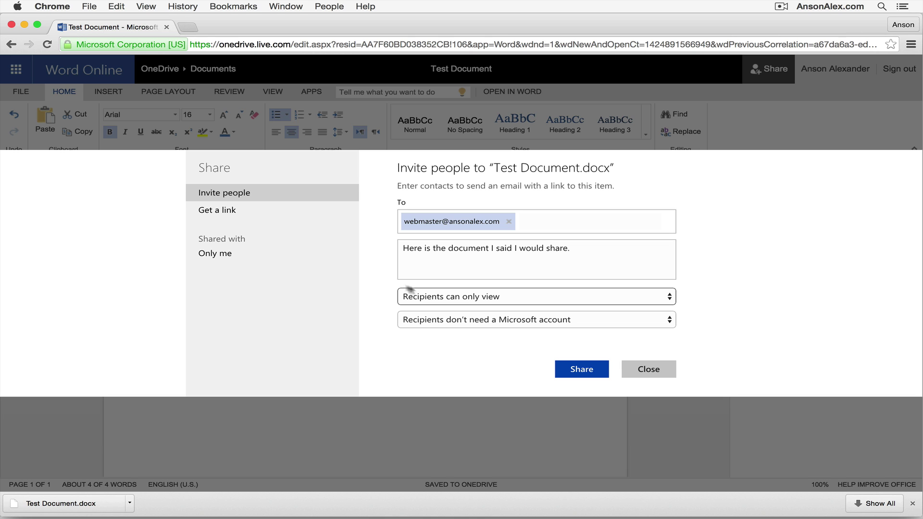
left_click(666, 321)
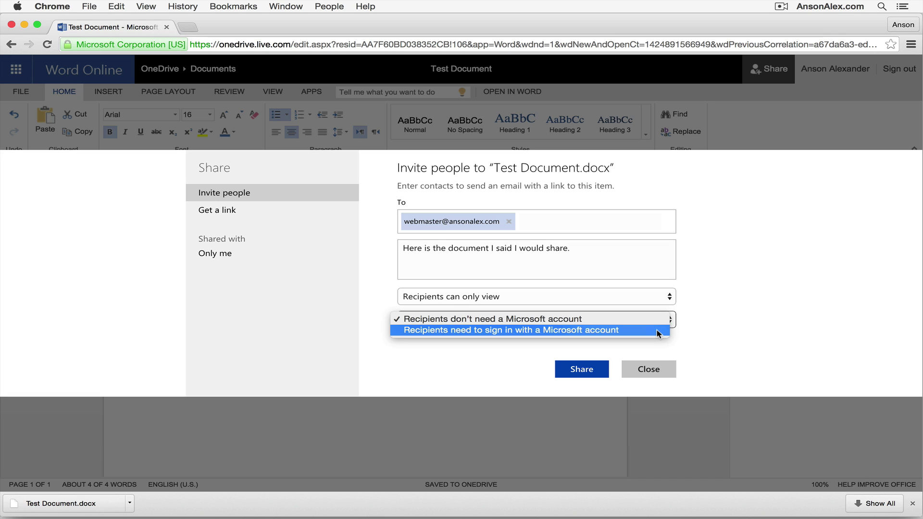
left_click(658, 333)
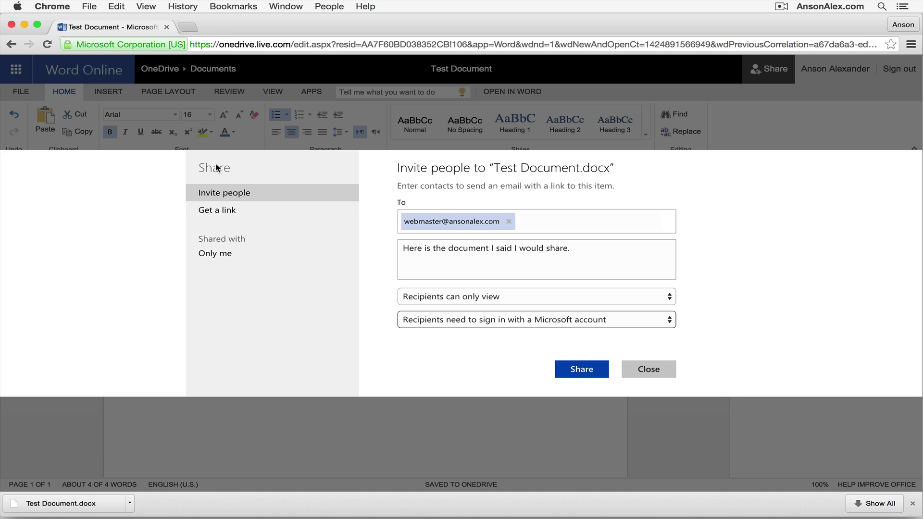
- Generate a shareable link with Edit access, switching back from Public
left_click(225, 215)
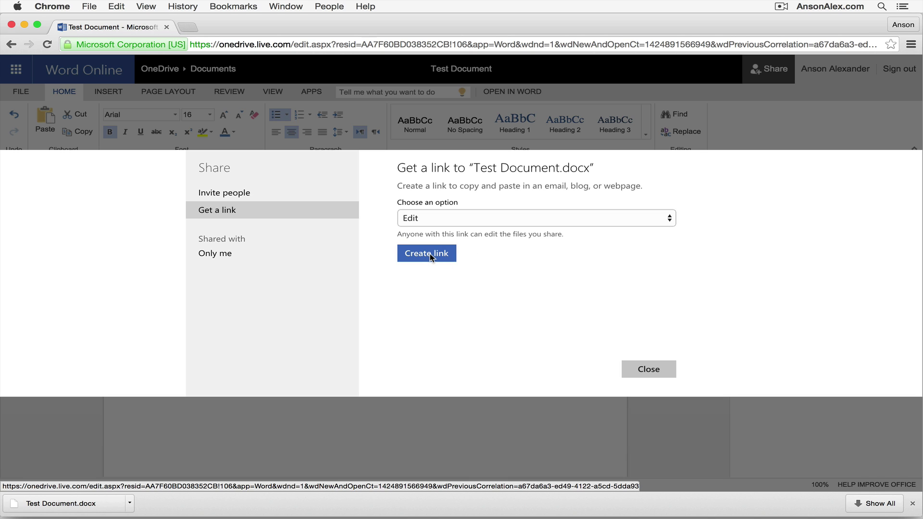
left_click(668, 218)
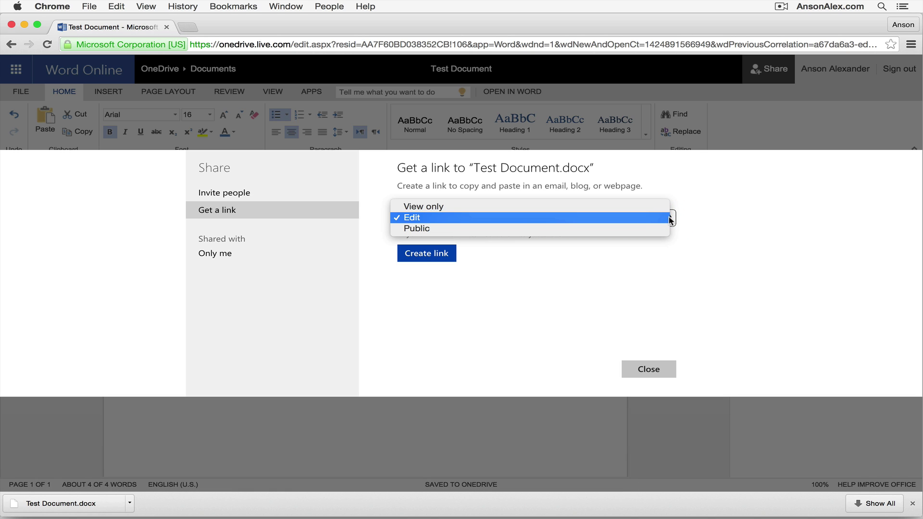
left_click(572, 227)
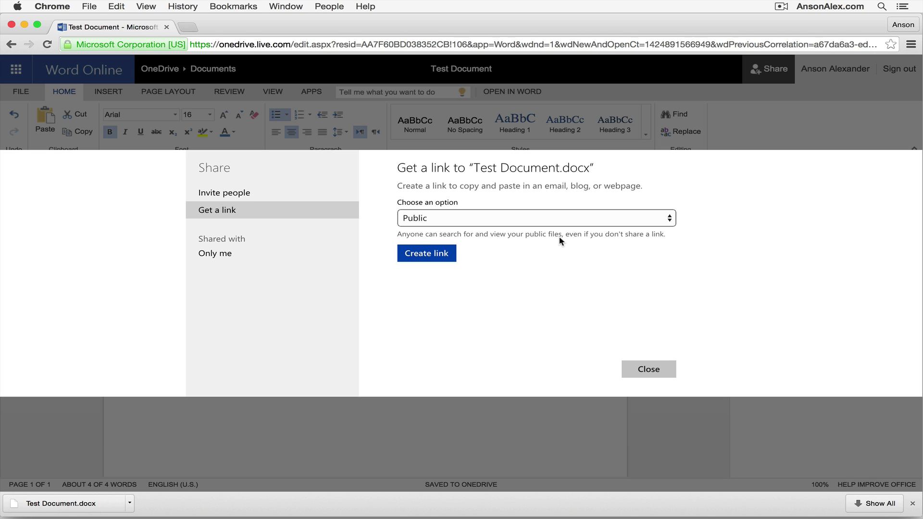
left_click(422, 225)
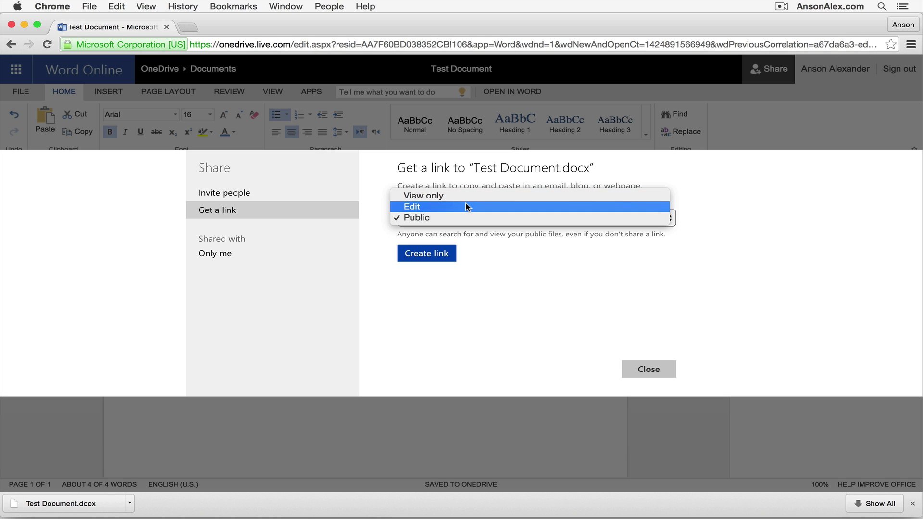
left_click(467, 206)
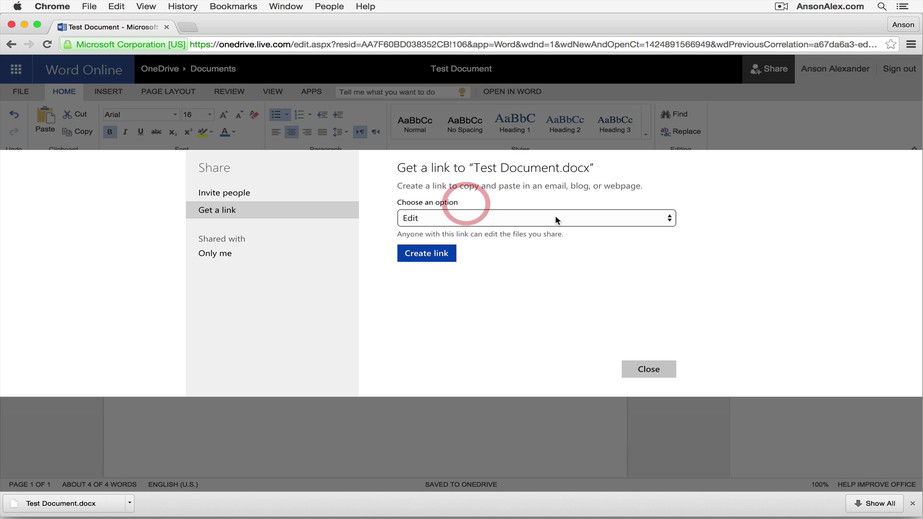
left_click(437, 257)
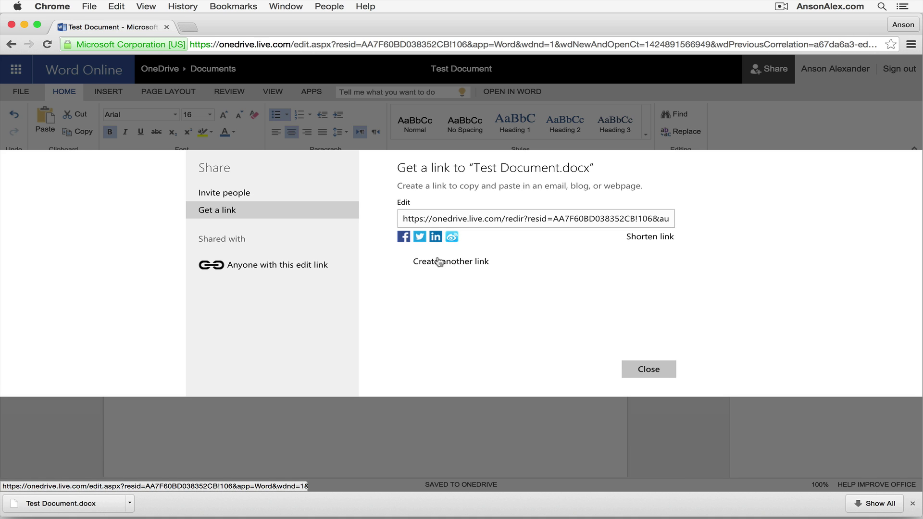
- Copy the Test Document.docx edit link, glance at Invite people, then return to Get a link
left_click(482, 219)
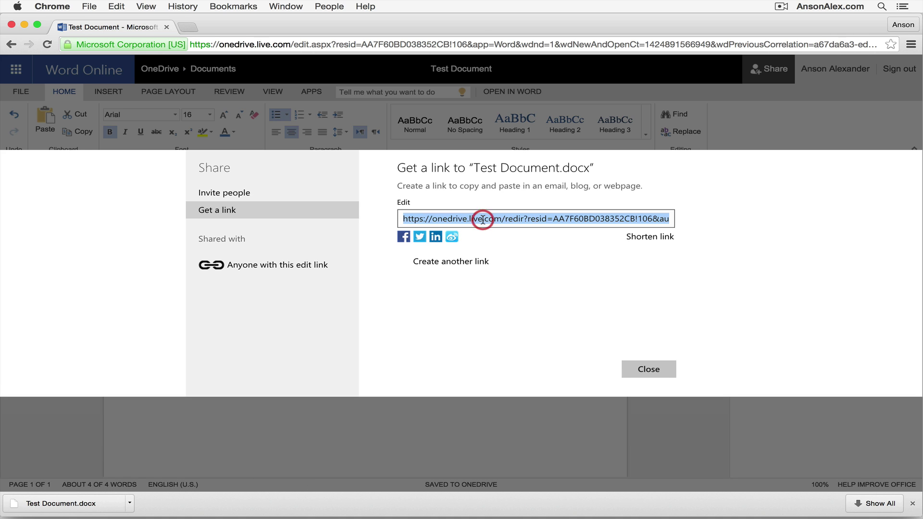
right_click(495, 219)
left_click(520, 226)
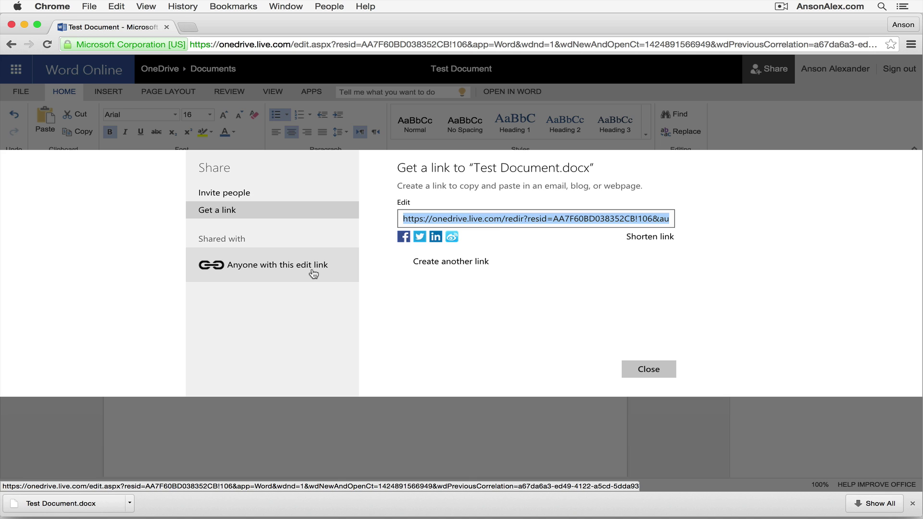
left_click(252, 196)
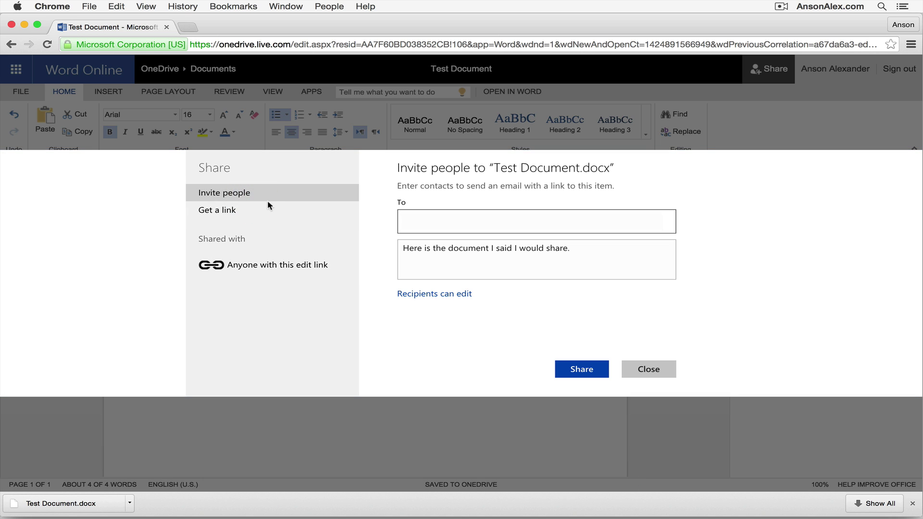
left_click(260, 210)
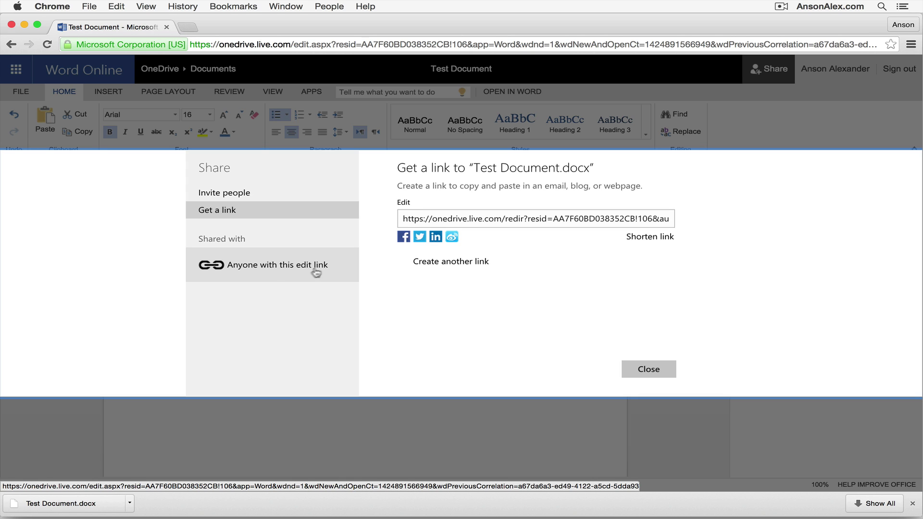
- Delete the 'Anyone with this edit link' sharing link from Test Document.docx
left_click(295, 272)
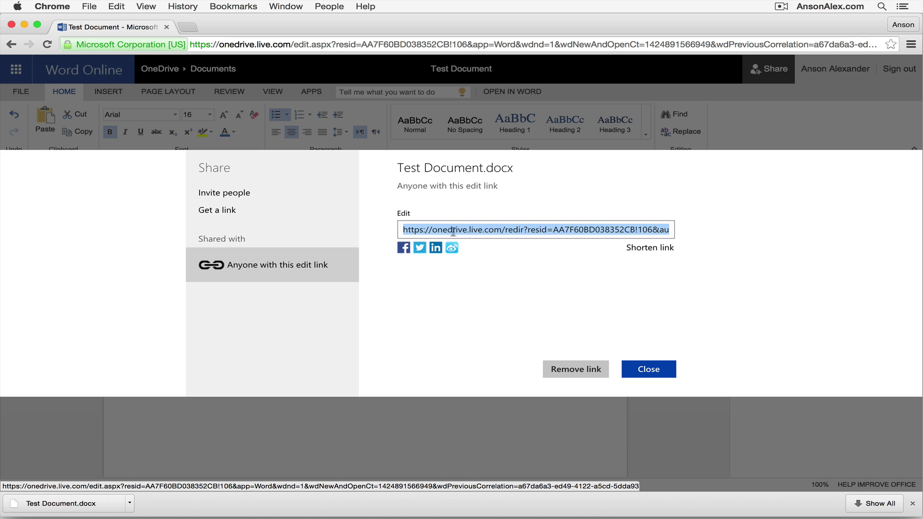
left_click(577, 370)
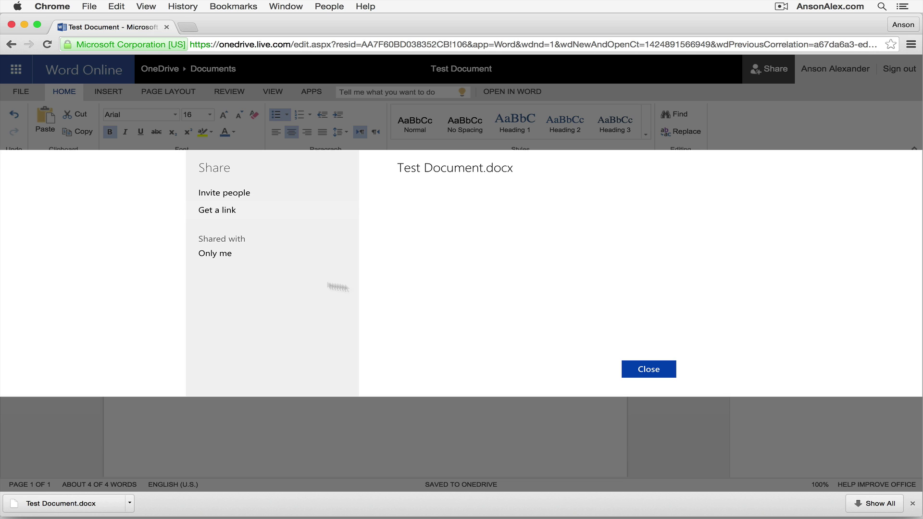
- Close the sharing window and look through the FILE menu's Open, Save As and Share pages
left_click(650, 369)
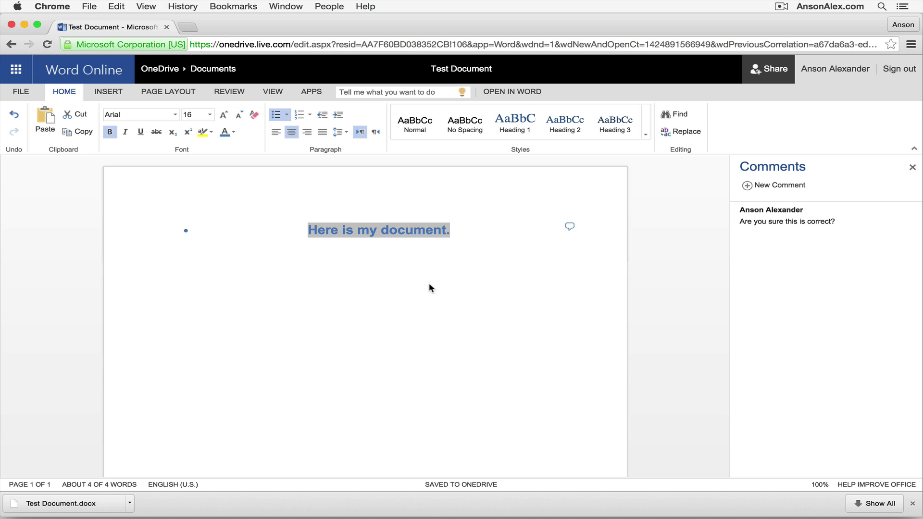
left_click(442, 252)
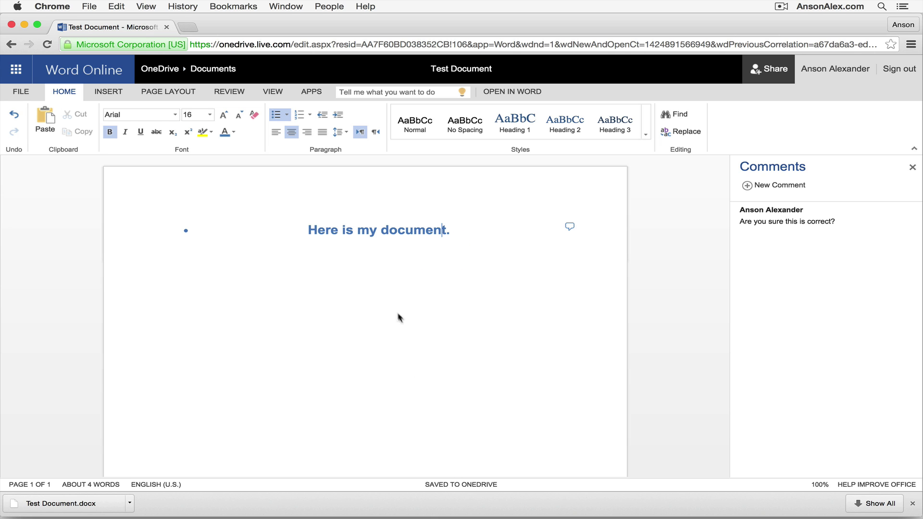
left_click(22, 93)
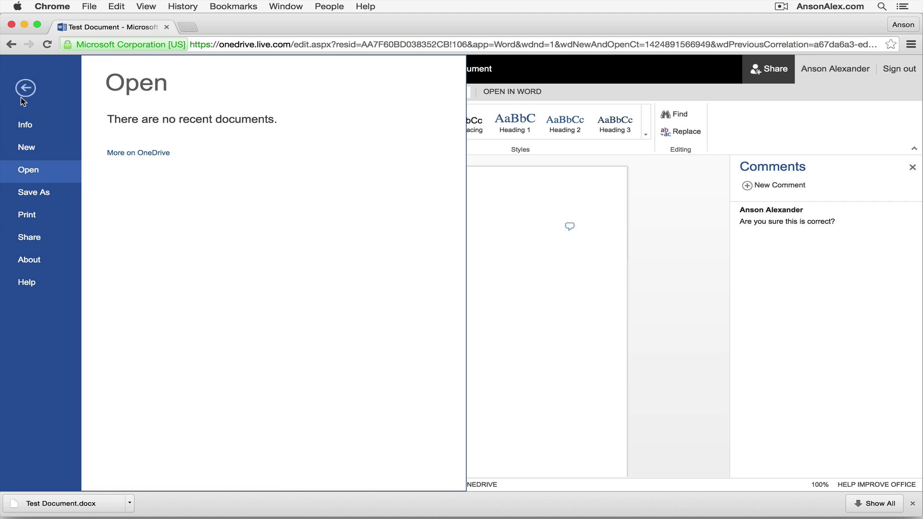
left_click(478, 272)
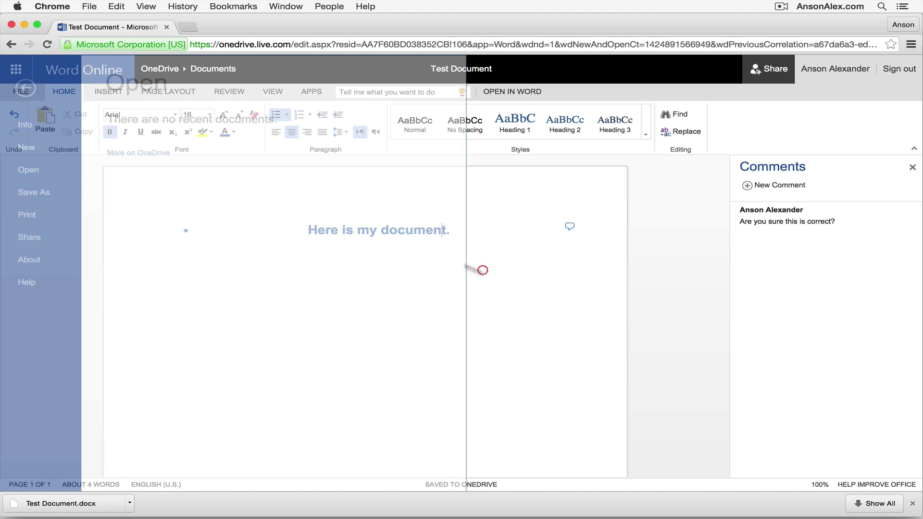
left_click(21, 92)
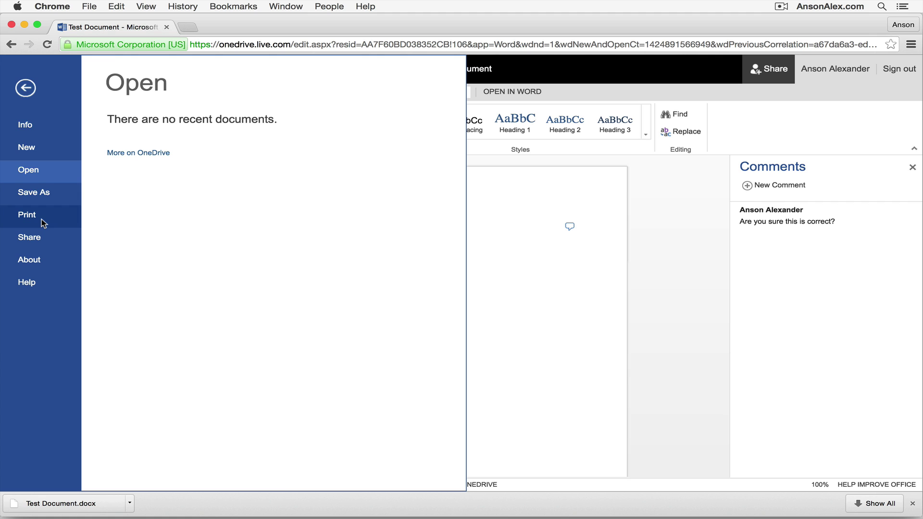
left_click(33, 196)
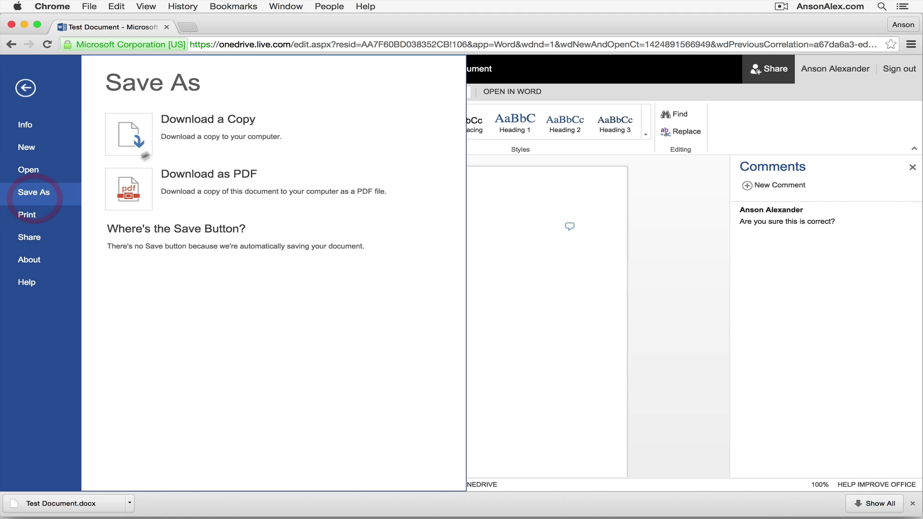
left_click(47, 241)
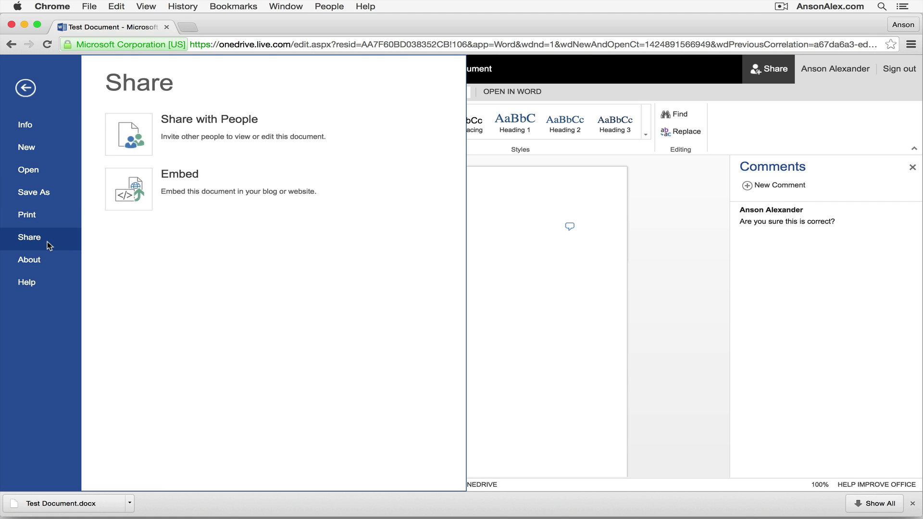
left_click(504, 270)
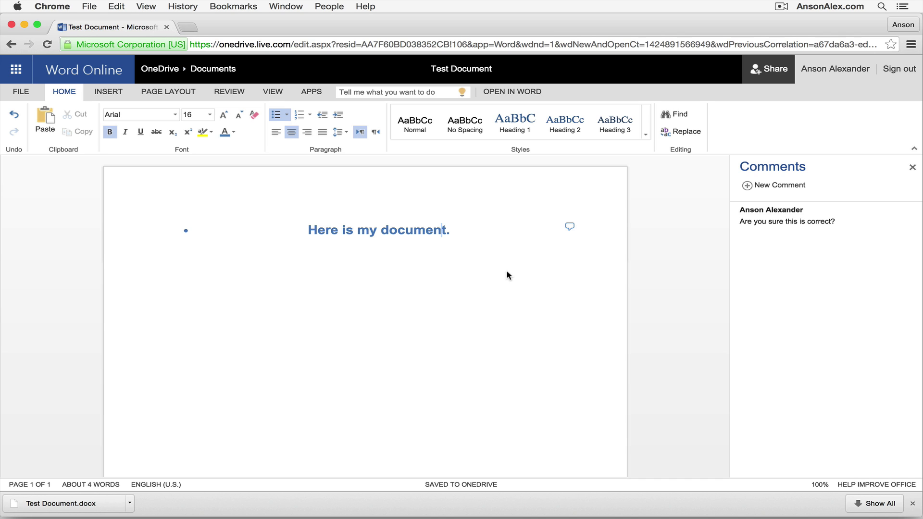
- Go to onedrive.live.com in a new browser tab
left_click(187, 27)
type("oned")
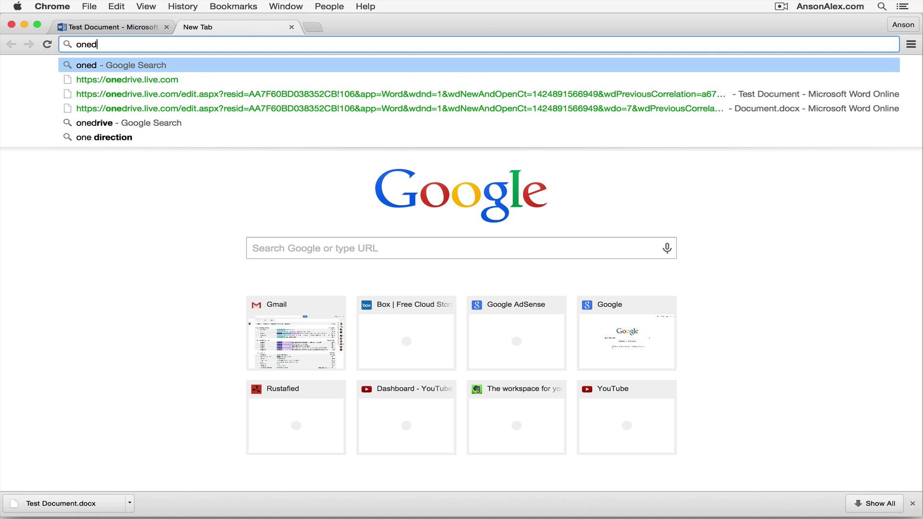
type("rive.")
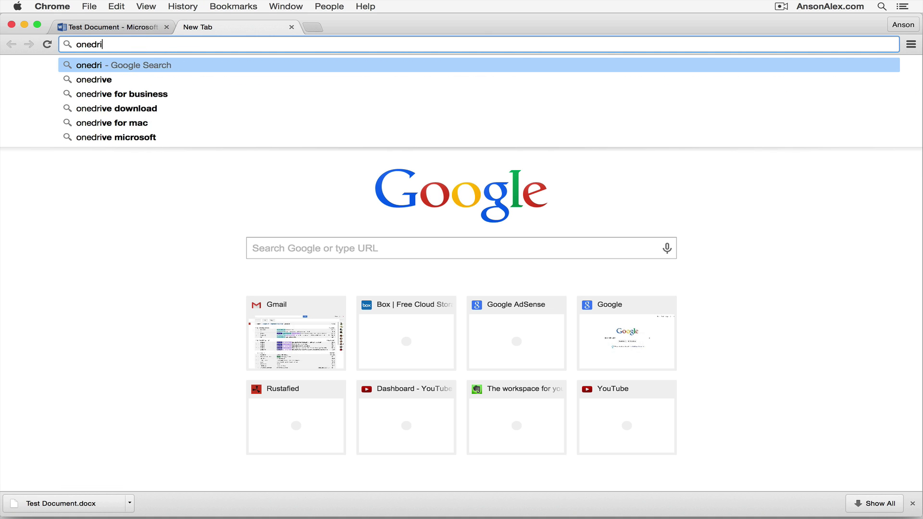
type("live.com")
key("Return")
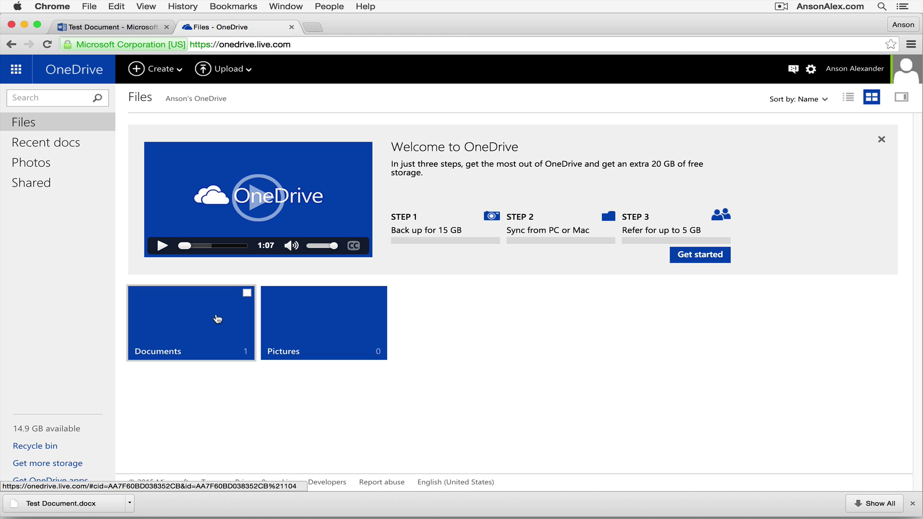
- Open Test Document from the OneDrive Documents folder and bring up the Edit Document choices
left_click(217, 320)
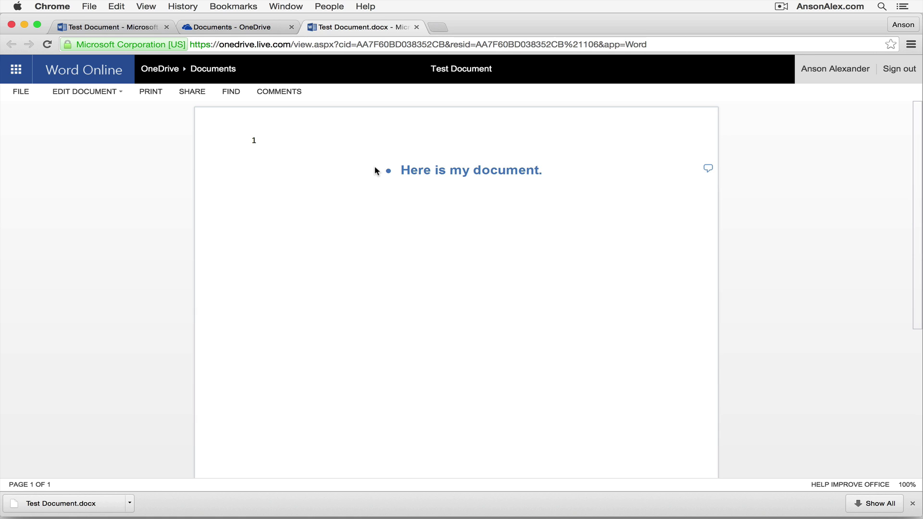
triple_click(453, 170)
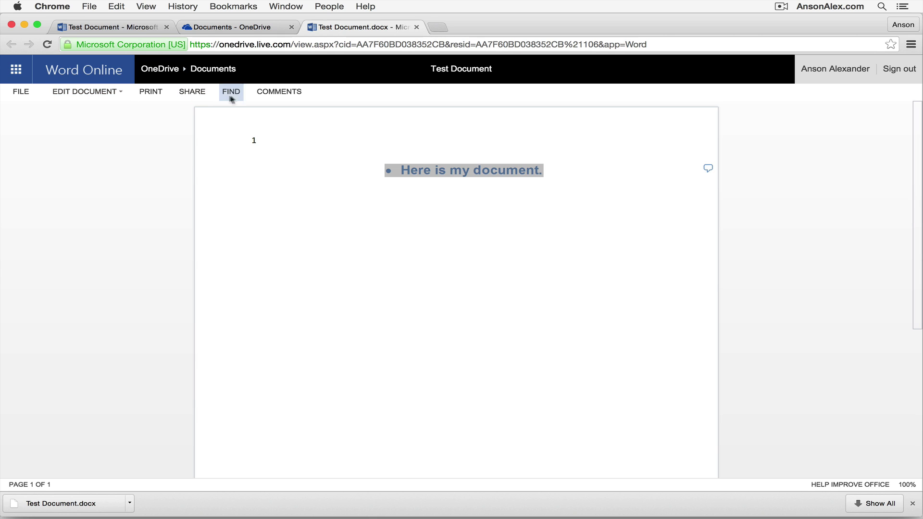
left_click(469, 172)
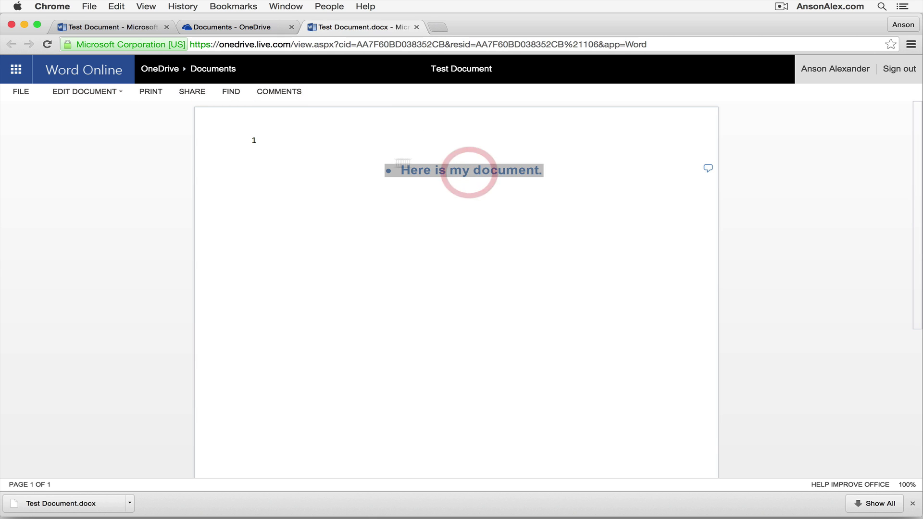
left_click(114, 96)
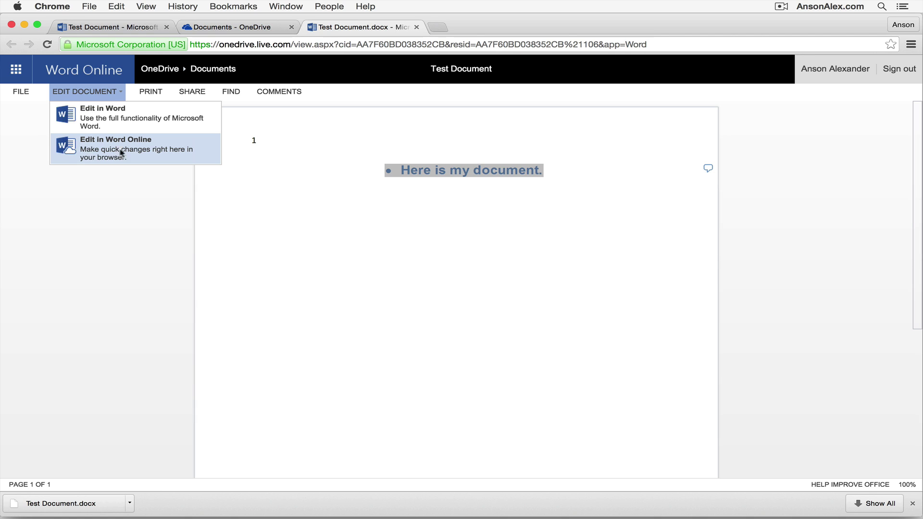
- Edit in Word Online and add an empty bullet line below 'Here is my document.'
left_click(158, 150)
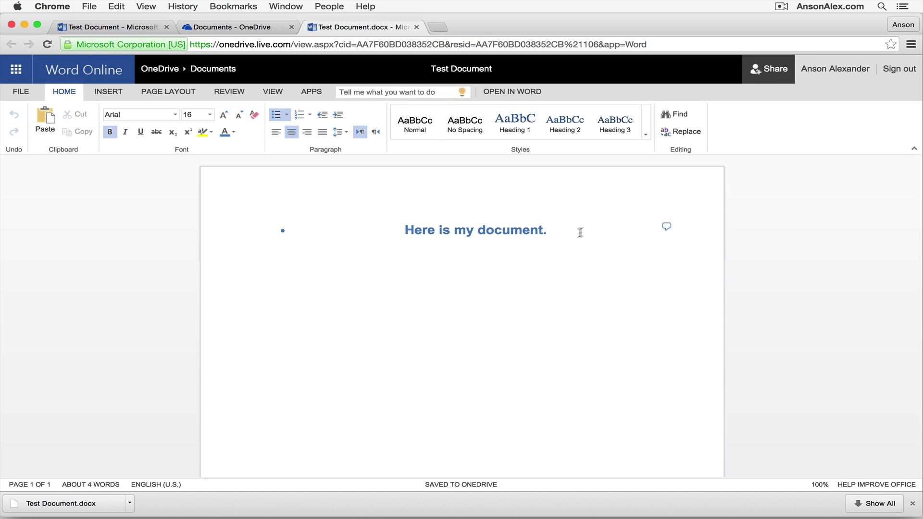
left_click(556, 233)
key("Return")
key("BackSpace")
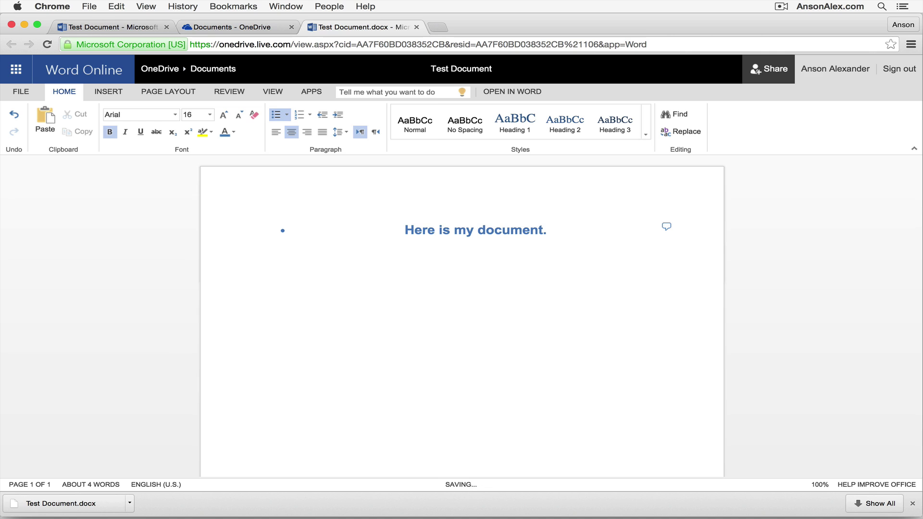
left_click(588, 228)
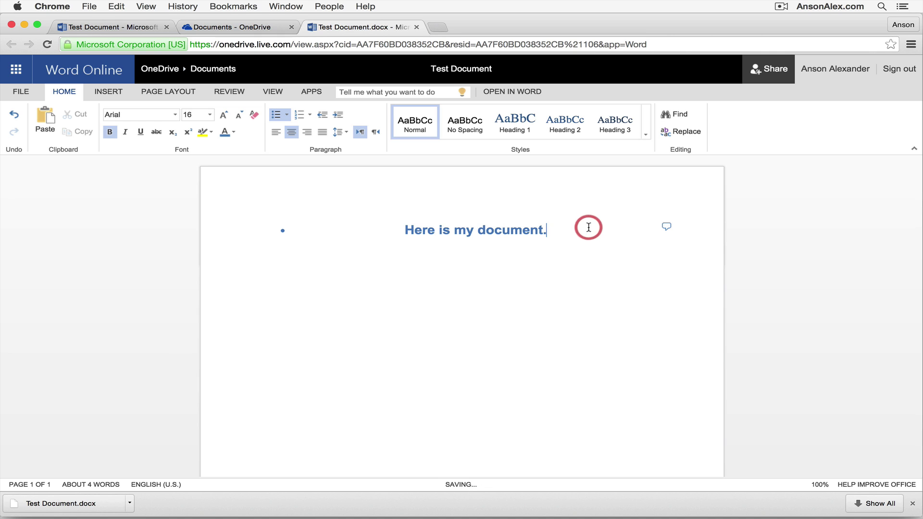
key("Return")
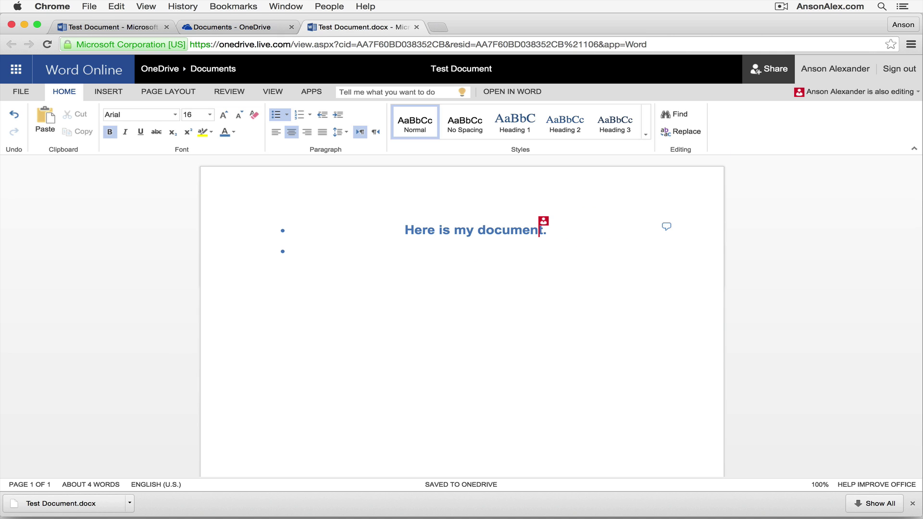